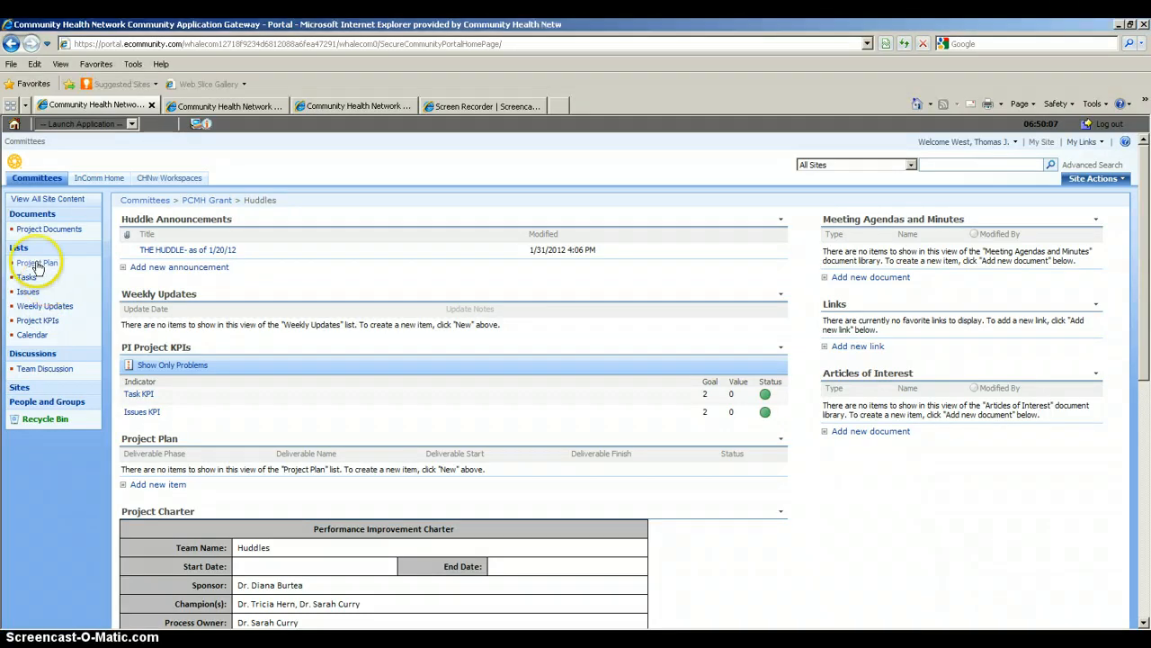
Open the empty Project Plan list from the Huddles site home page.
{"action": "left_click", "coordinate": [36, 264]}
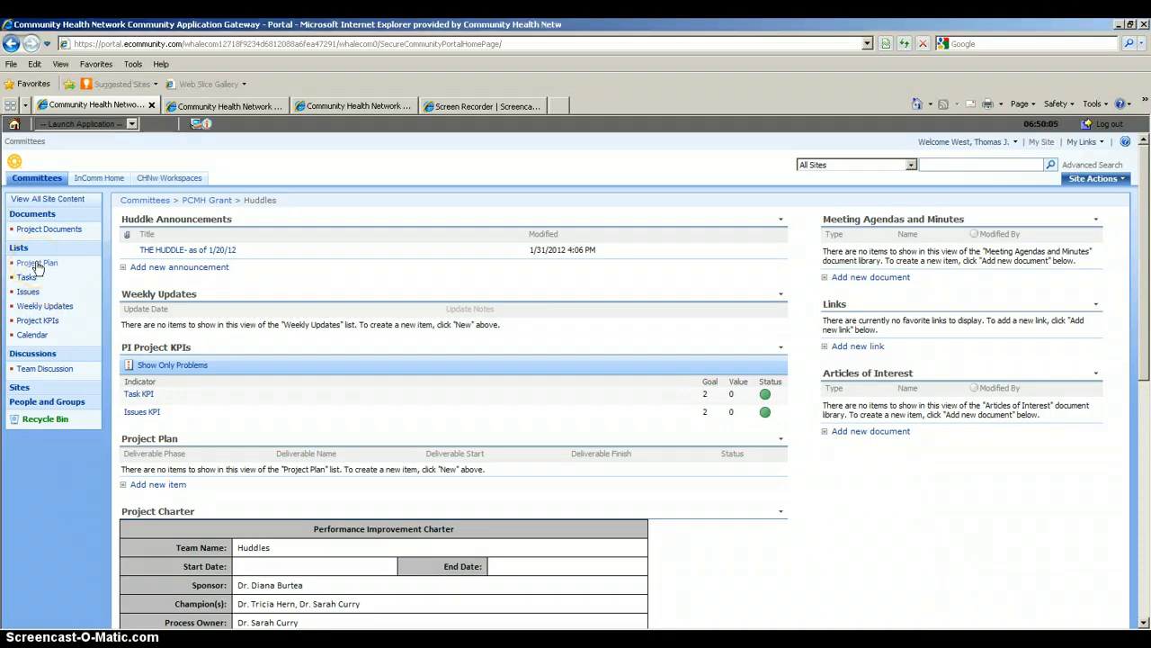
{"action": "left_click", "coordinate": [151, 439]}
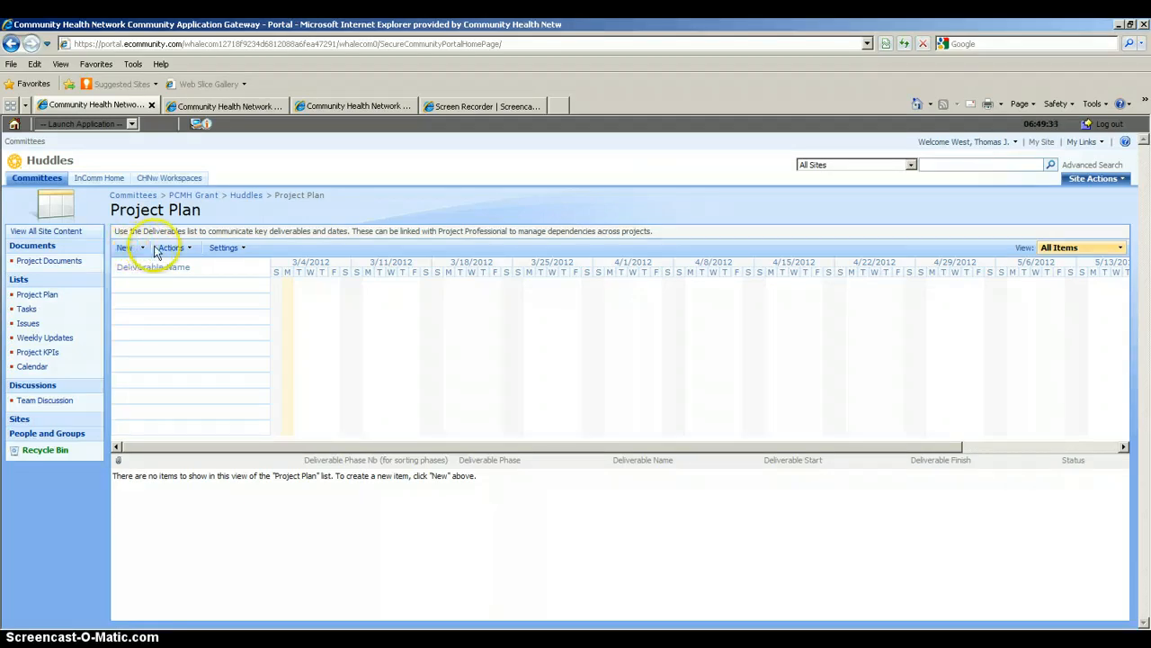
Look over the list's Actions menu without choosing anything, then show the Community Health Network intranet tab.
{"action": "left_click", "coordinate": [188, 250]}
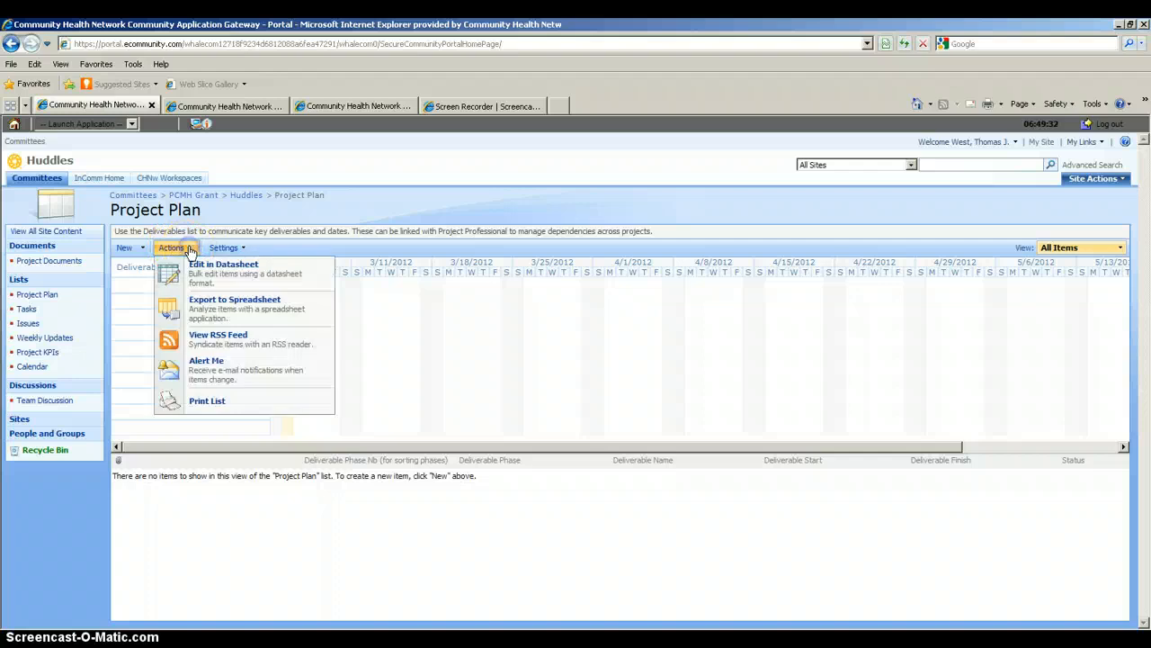
{"action": "left_click", "coordinate": [195, 279]}
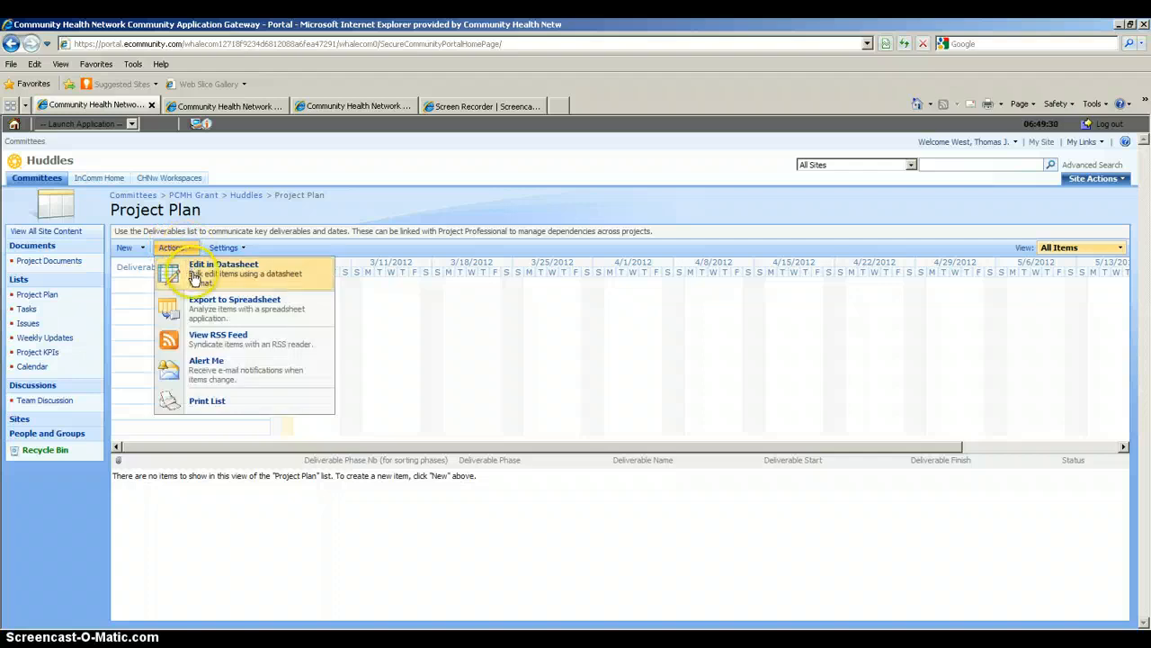
{"action": "left_click", "coordinate": [517, 351]}
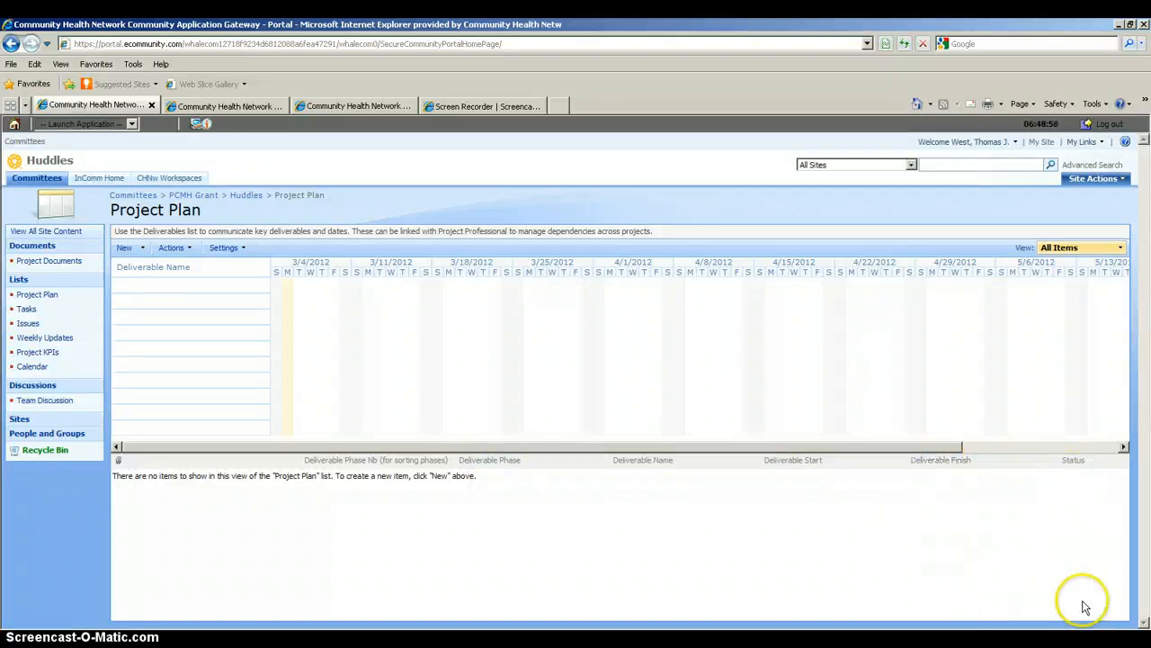
{"action": "left_click", "coordinate": [175, 249]}
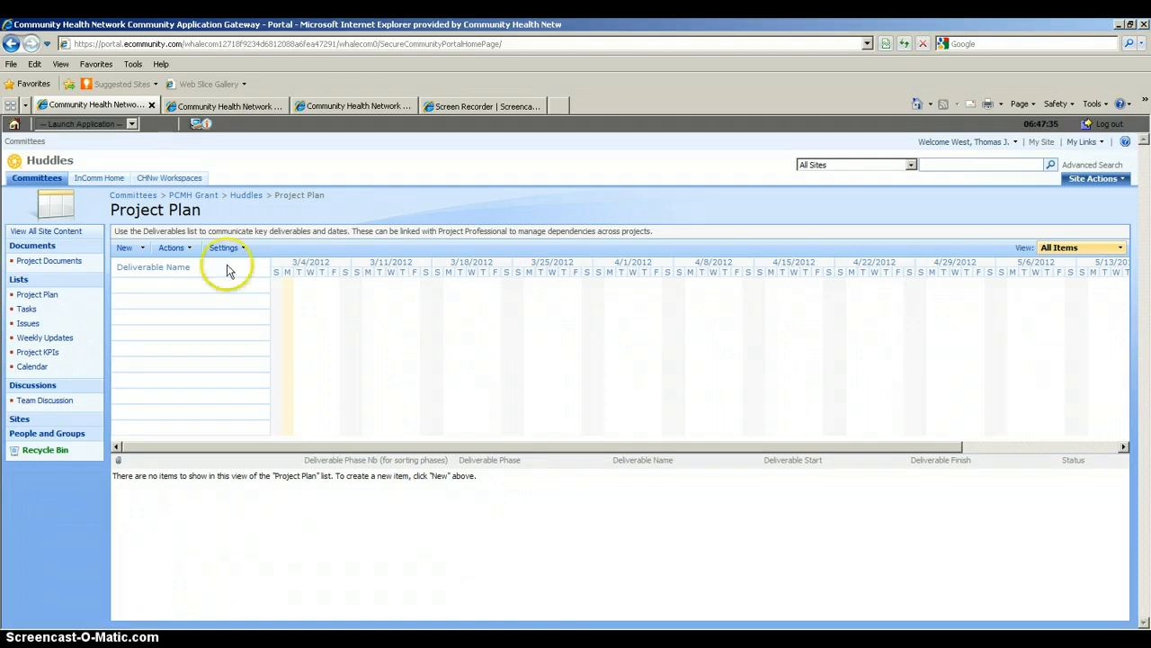
{"action": "left_click", "coordinate": [241, 109]}
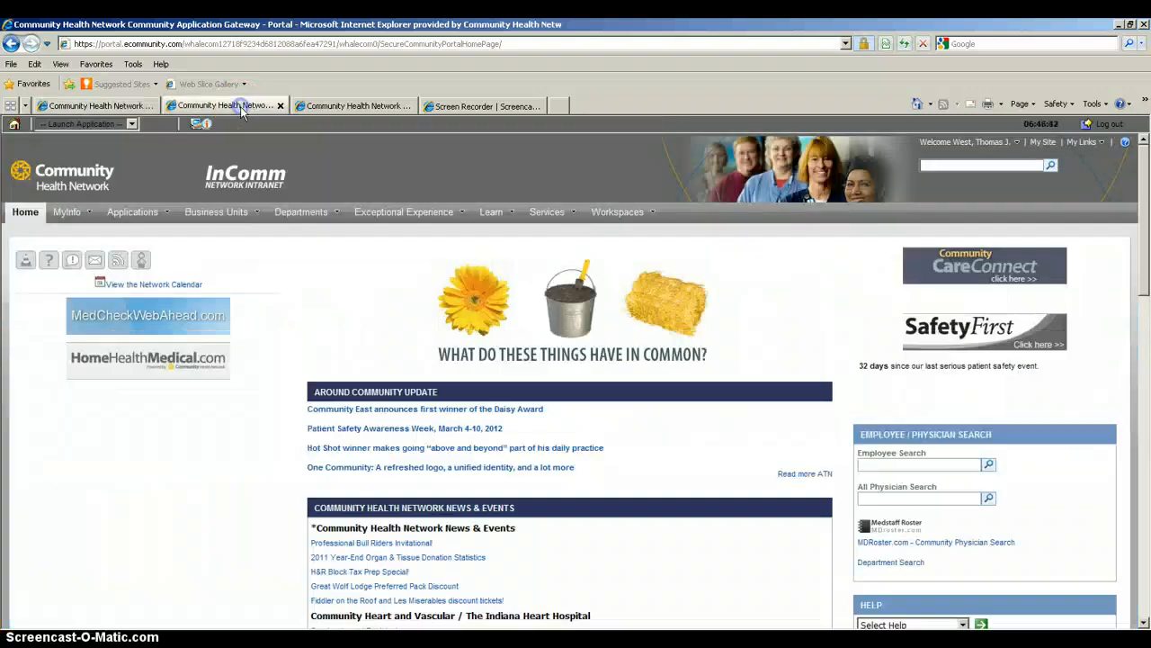
Go to the Performance Improvement home page through the Departments menu.
{"action": "mouse_move", "coordinate": [279, 213]}
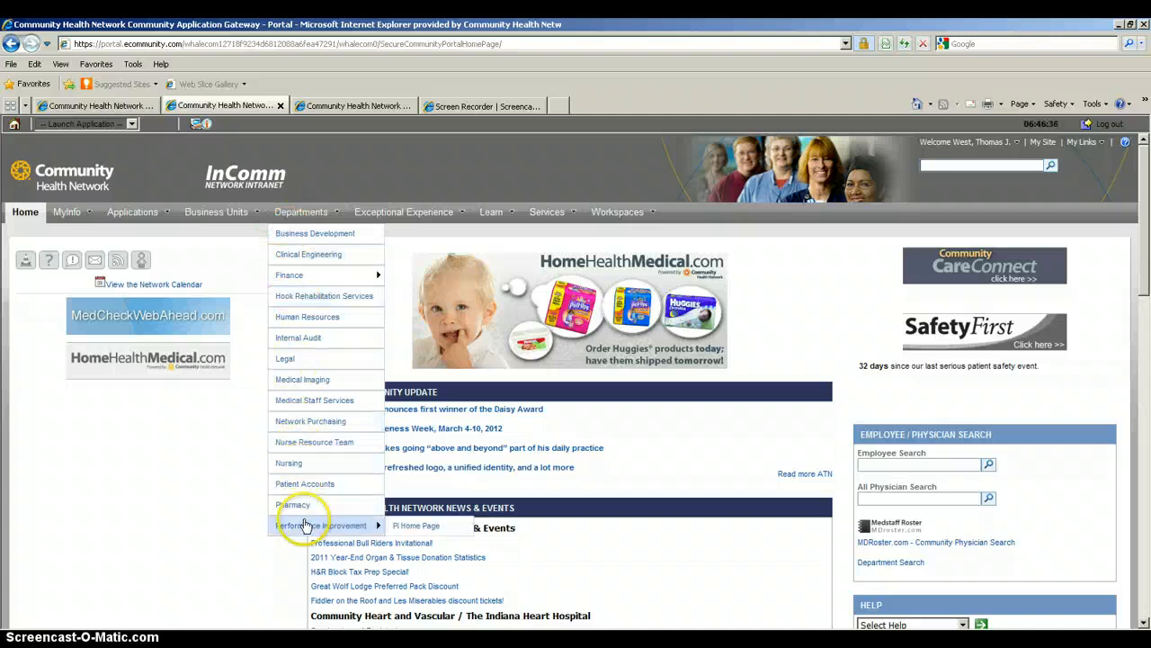
{"action": "mouse_move", "coordinate": [373, 526]}
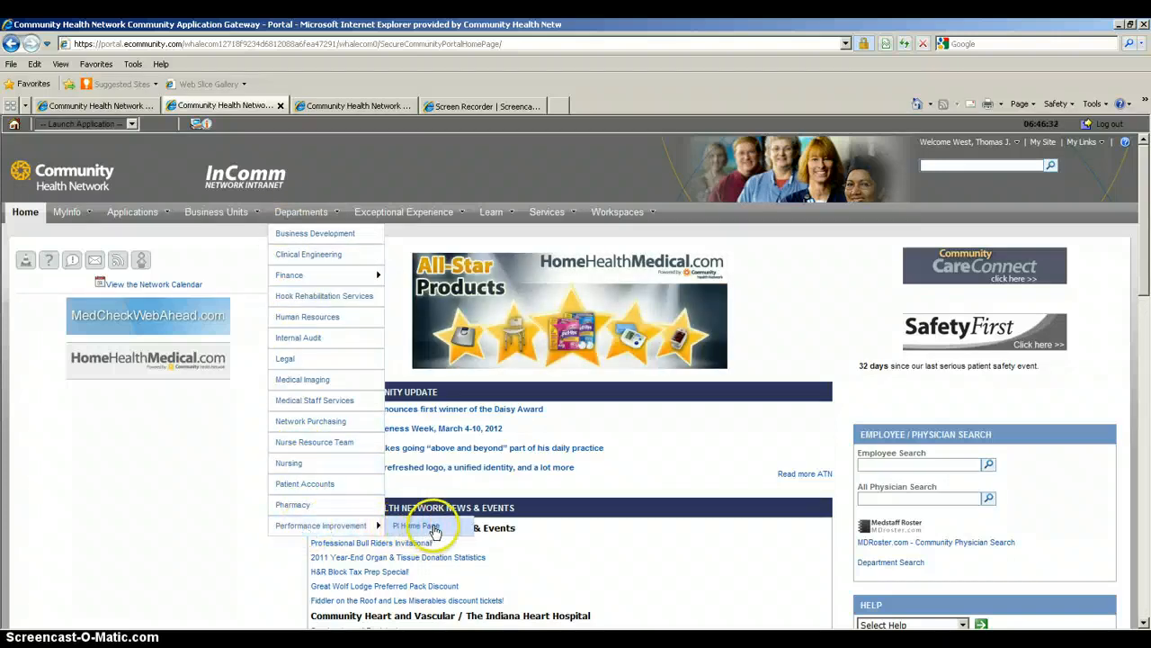
{"action": "left_click", "coordinate": [431, 531]}
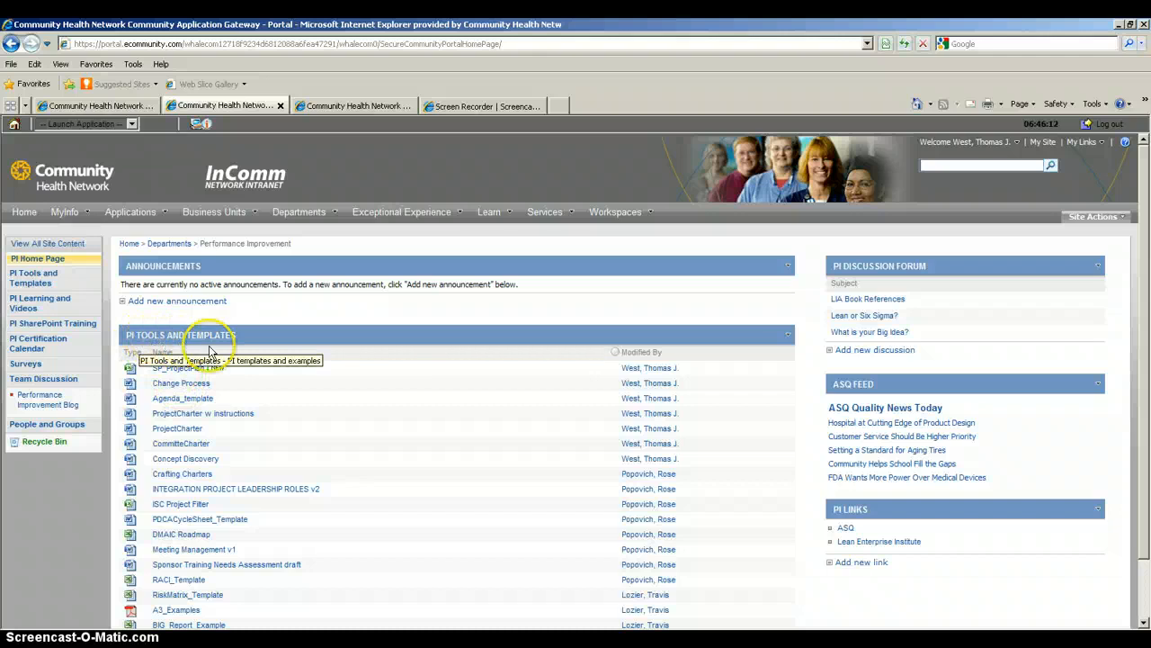
Open the SP_ProjectPlan workbook from PI Tools and Templates.
{"action": "left_click", "coordinate": [196, 374]}
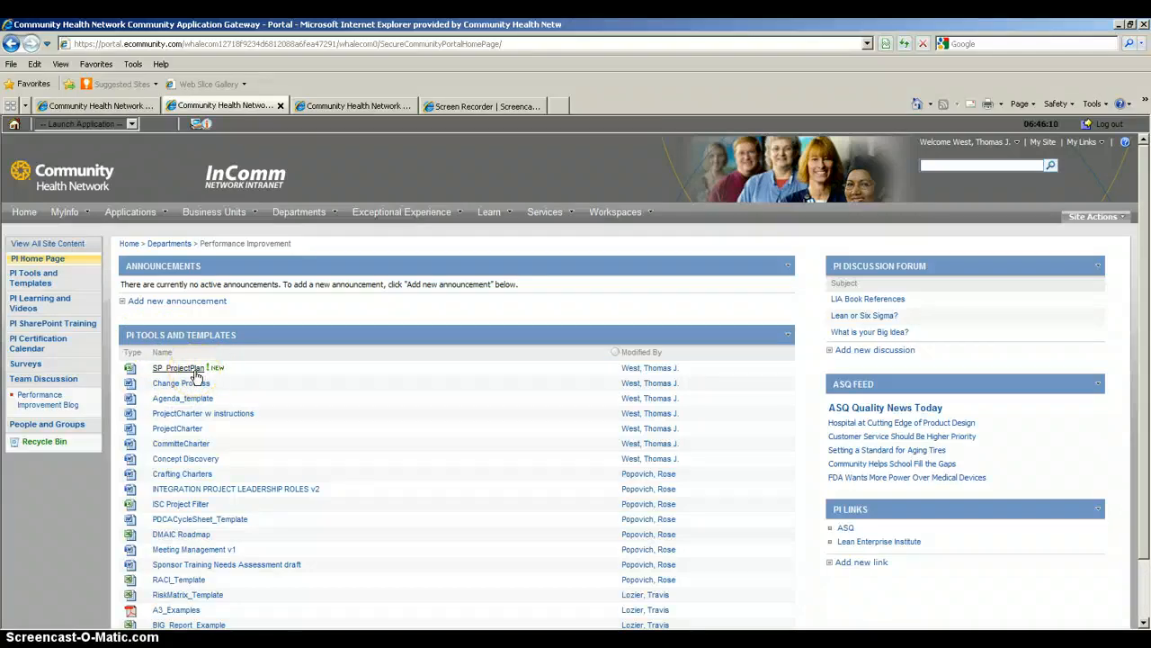
{"action": "left_click", "coordinate": [159, 371]}
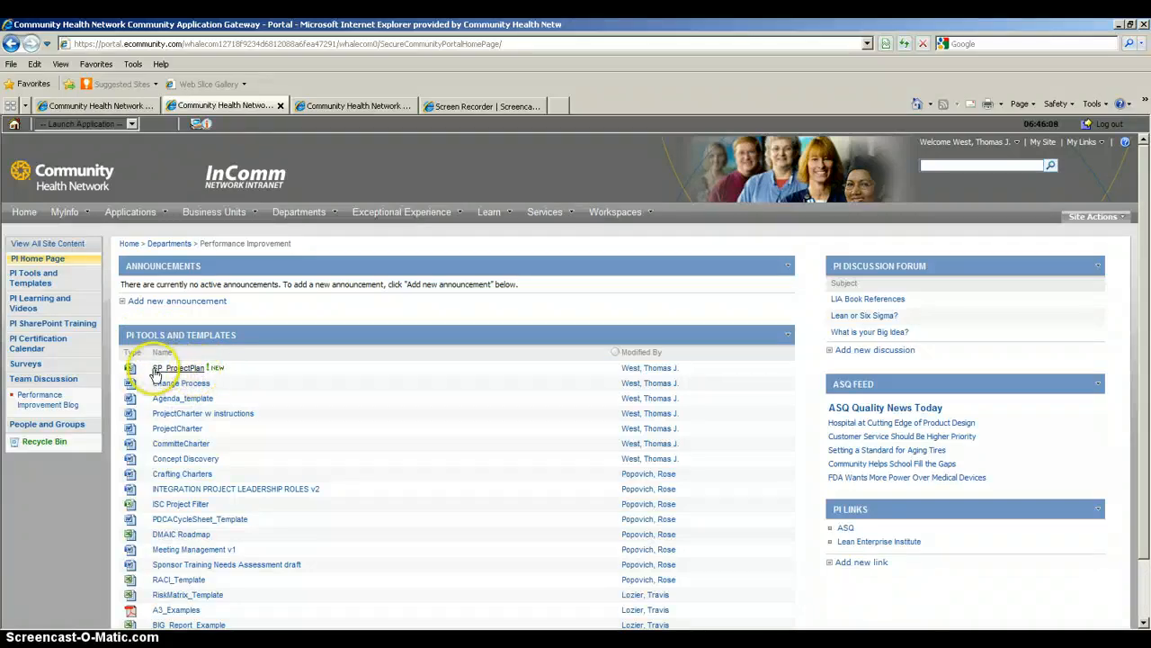
{"action": "left_click", "coordinate": [180, 376]}
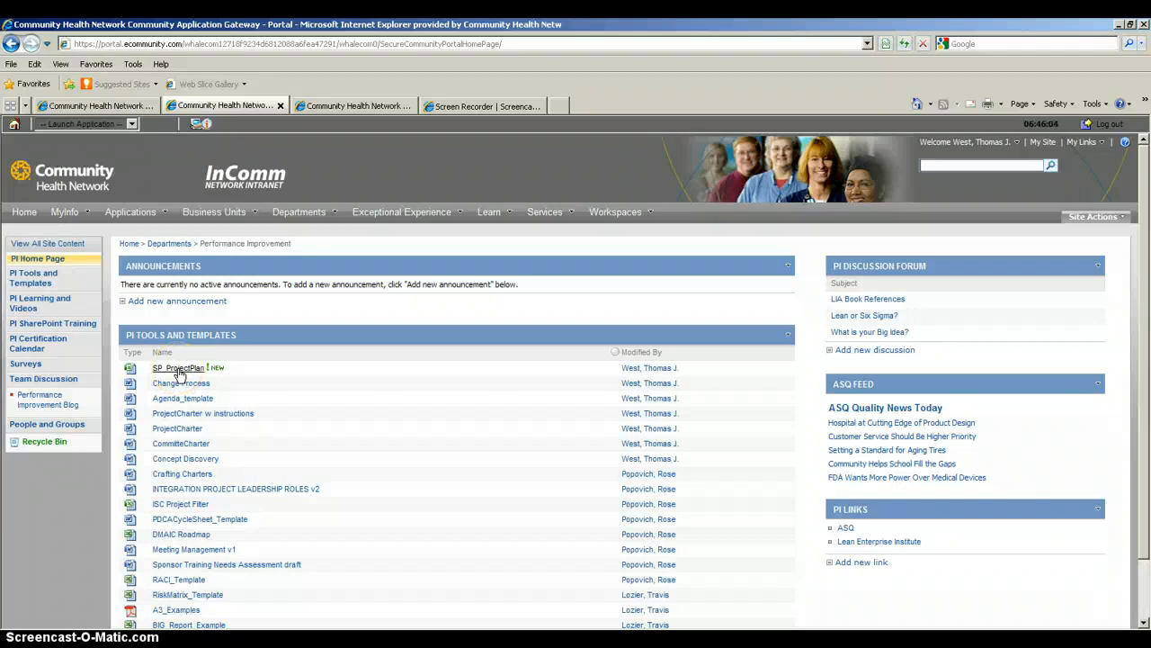
{"action": "left_click", "coordinate": [180, 374]}
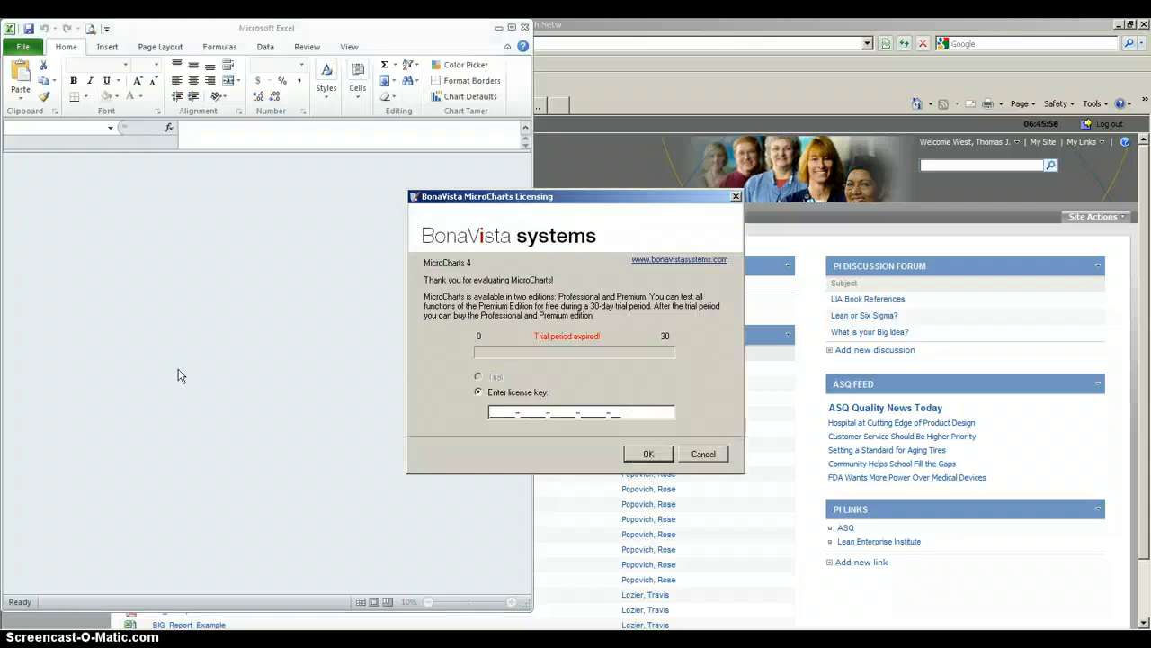
Cancel the MicroCharts licensing prompt, select the deliverable data from A1, and minimize Excel.
{"action": "left_click", "coordinate": [701, 455]}
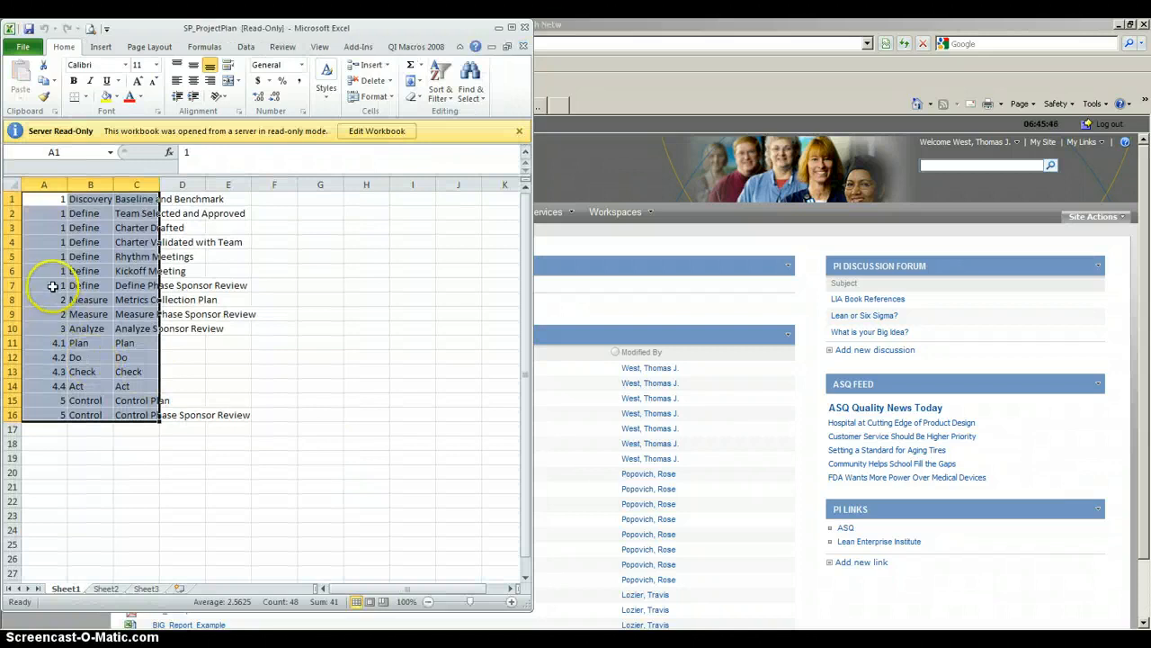
{"action": "left_click", "coordinate": [43, 199]}
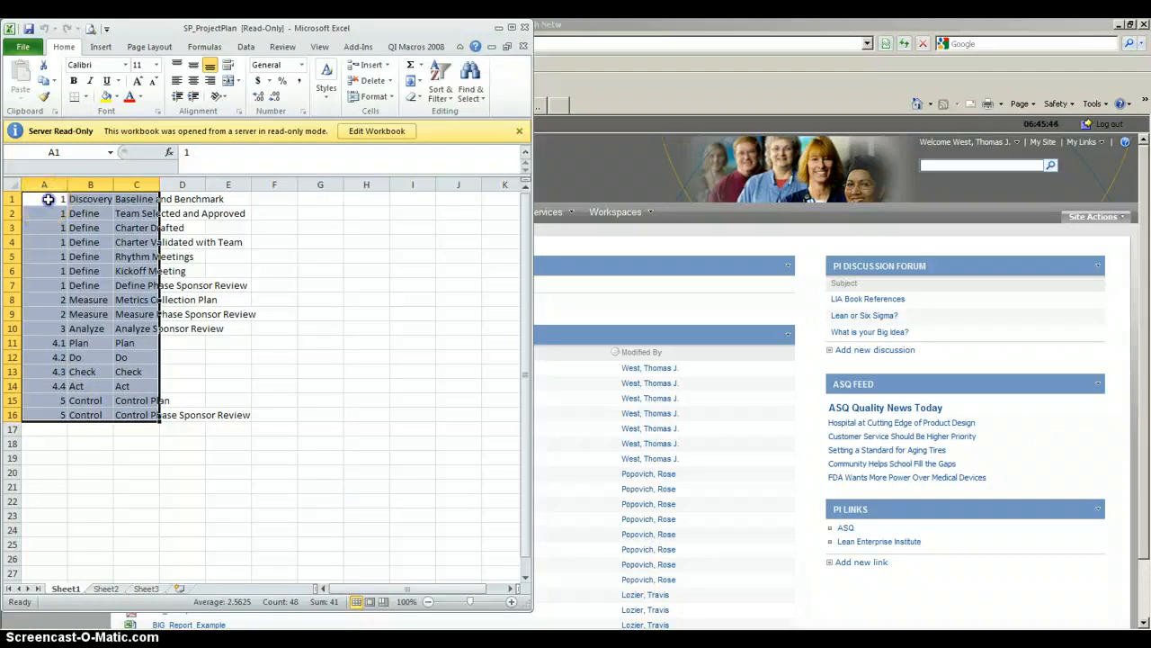
{"action": "left_click_drag", "start_coordinate": [44, 199], "coordinate": [124, 404]}
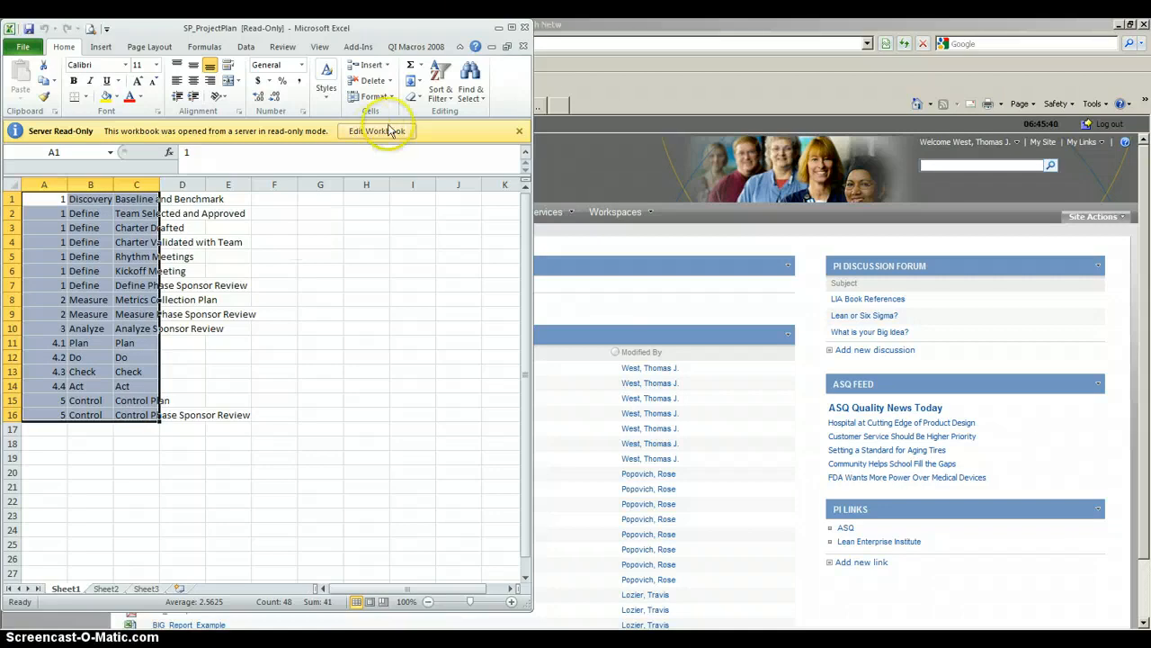
{"action": "left_click", "coordinate": [500, 28]}
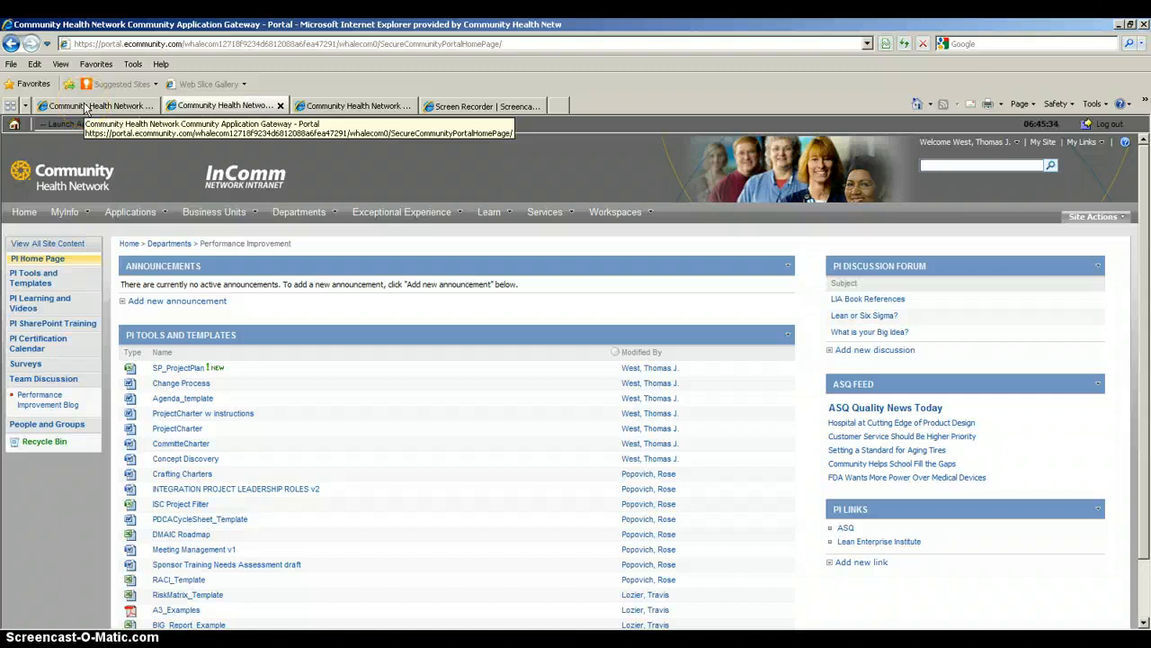
Return to the Project Plan tab, switch it to Edit in Datasheet, and bring SP_ProjectPlan back.
{"action": "left_click", "coordinate": [86, 106]}
{"action": "left_click", "coordinate": [209, 312]}
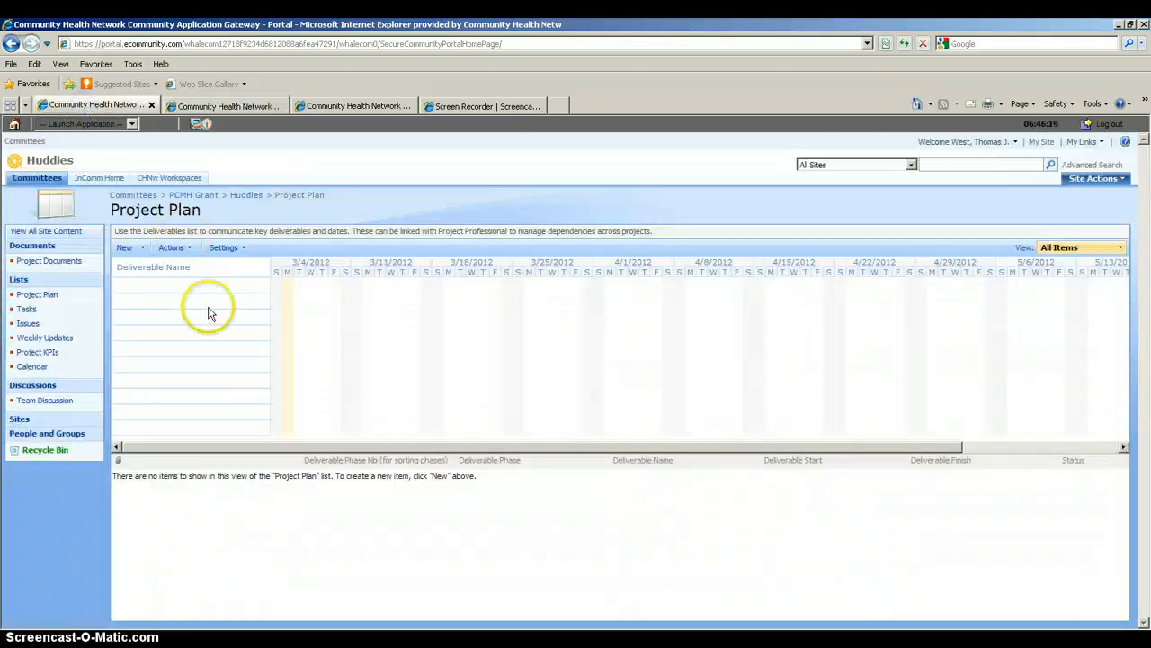
{"action": "left_click", "coordinate": [171, 250]}
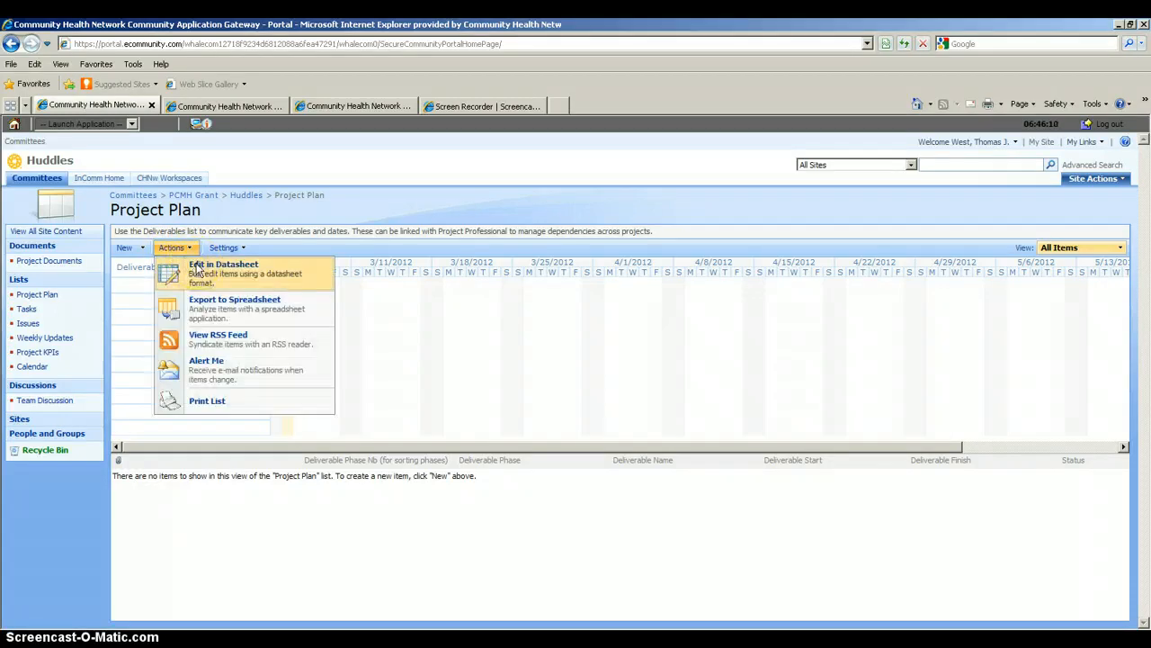
{"action": "left_click", "coordinate": [198, 269]}
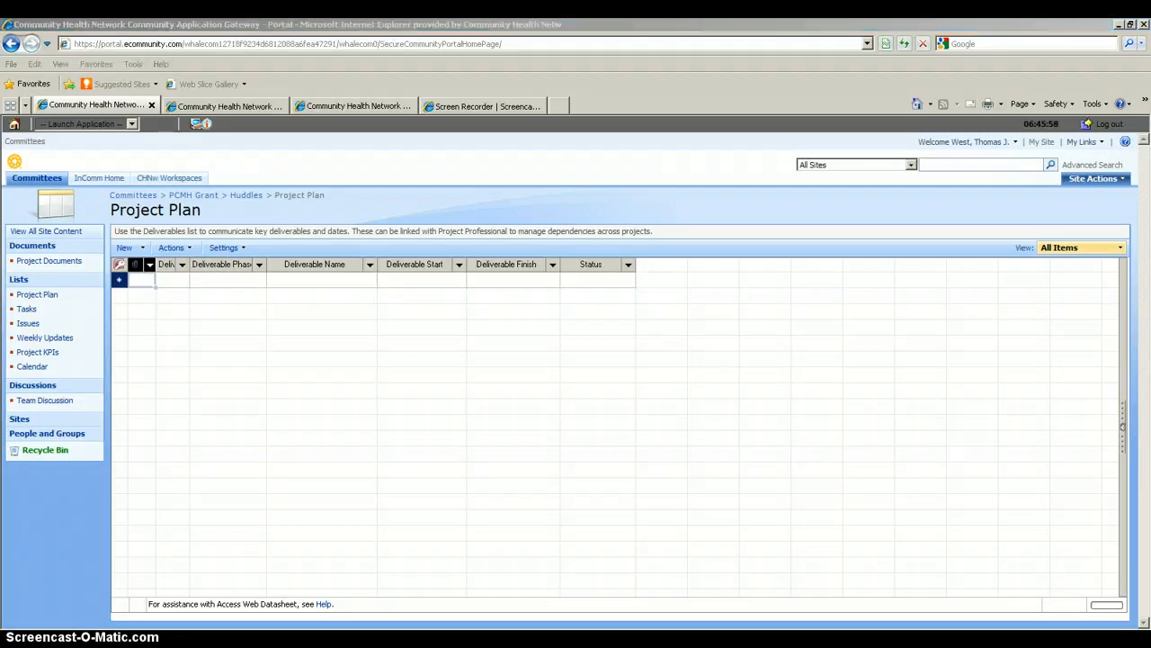
{"action": "key", "text": "alt+Tab"}
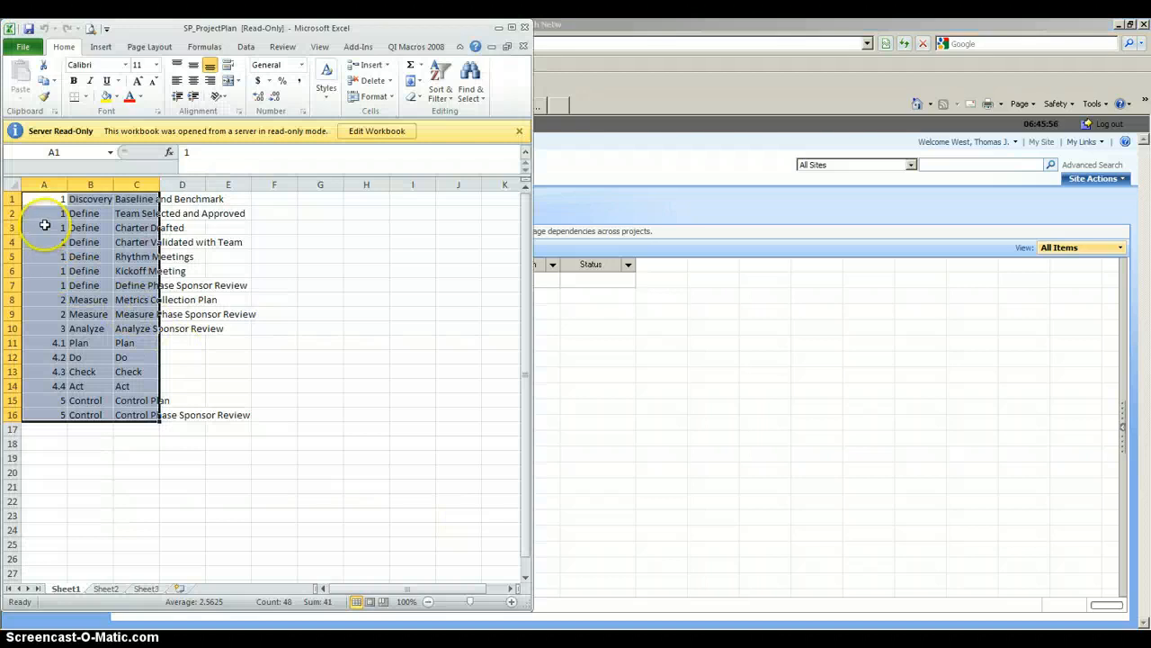
Copy the 16 deliverable rows in A1:C16 and minimize Excel to reveal the datasheet.
{"action": "left_click_drag", "start_coordinate": [45, 199], "coordinate": [146, 414]}
{"action": "right_click", "coordinate": [110, 342]}
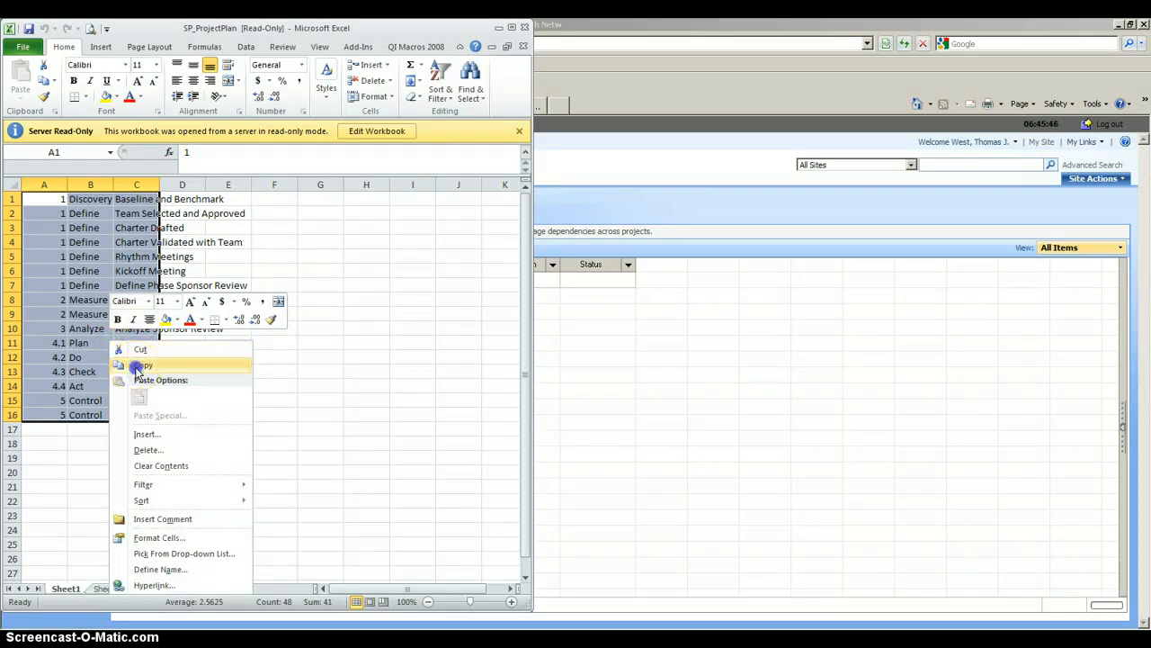
{"action": "left_click", "coordinate": [137, 367]}
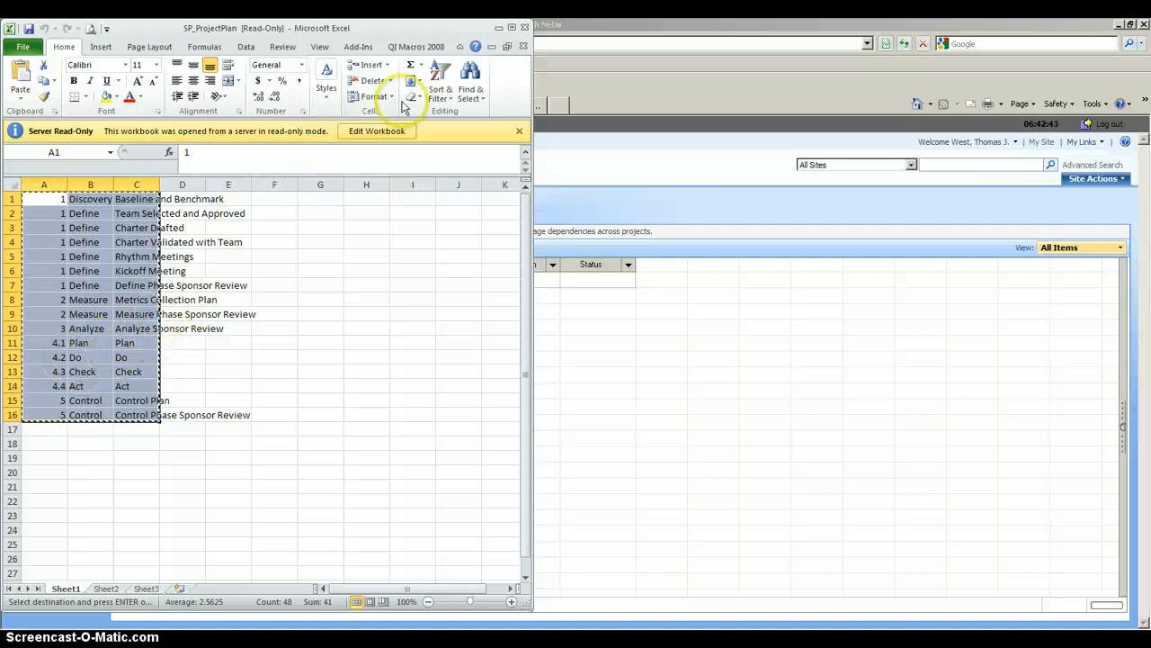
{"action": "left_click", "coordinate": [496, 30]}
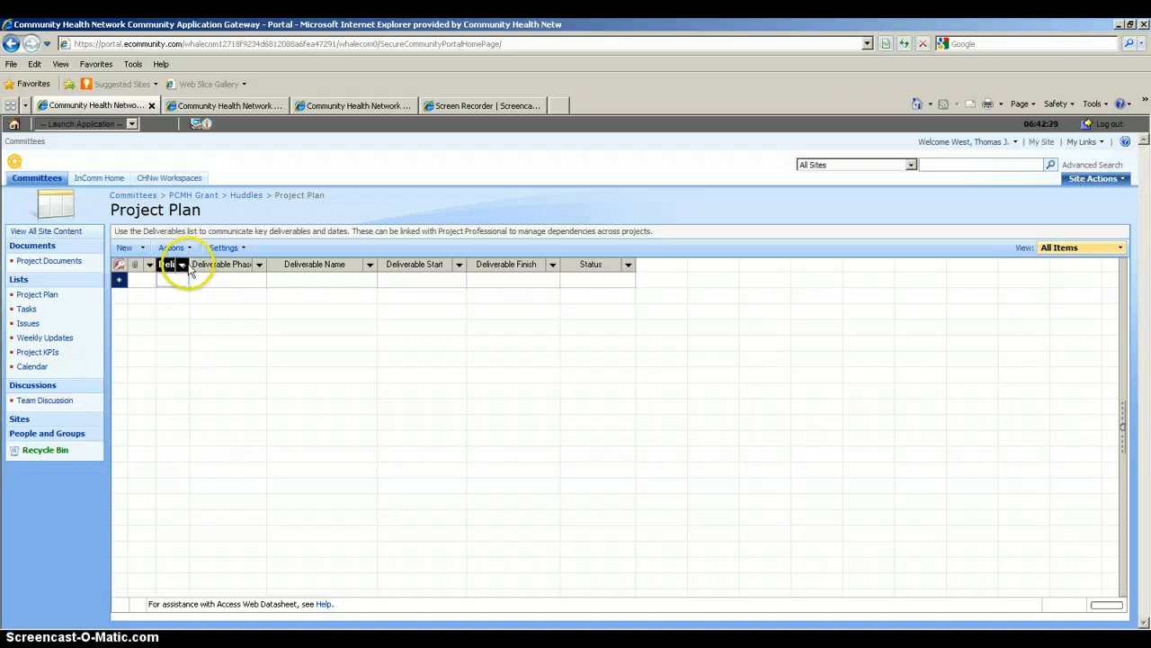
Widen the Deliverable Phase Nb column and paste the 16 copied deliverables into the first datasheet cell.
{"action": "left_click_drag", "start_coordinate": [189, 264], "coordinate": [274, 264]}
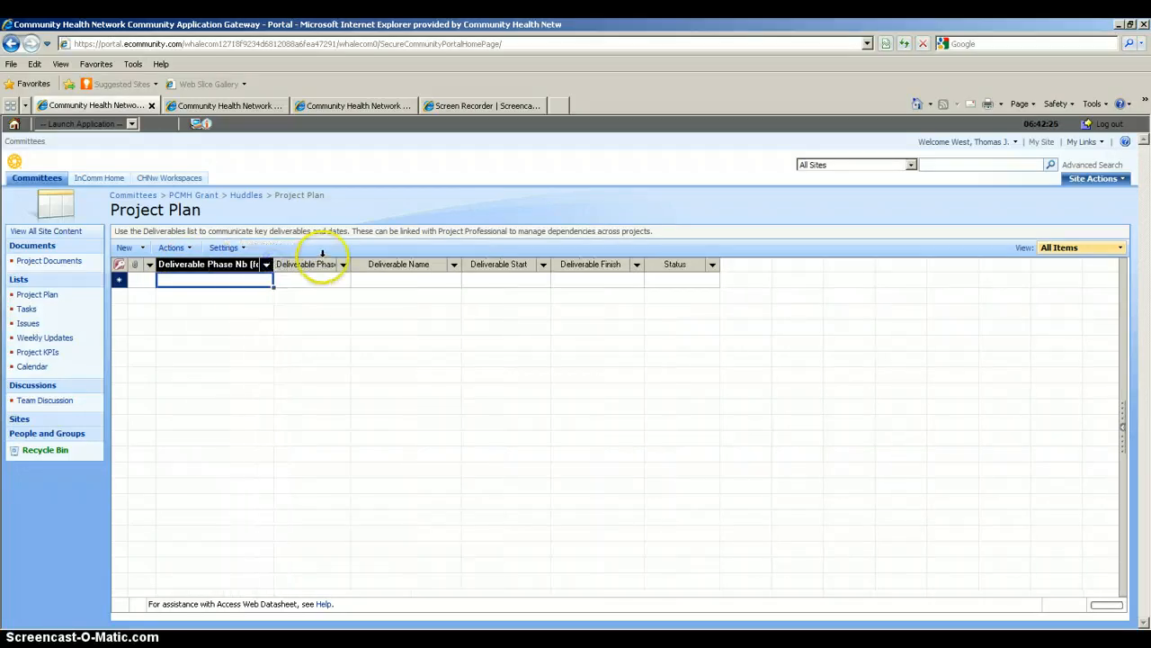
{"action": "right_click", "coordinate": [194, 280]}
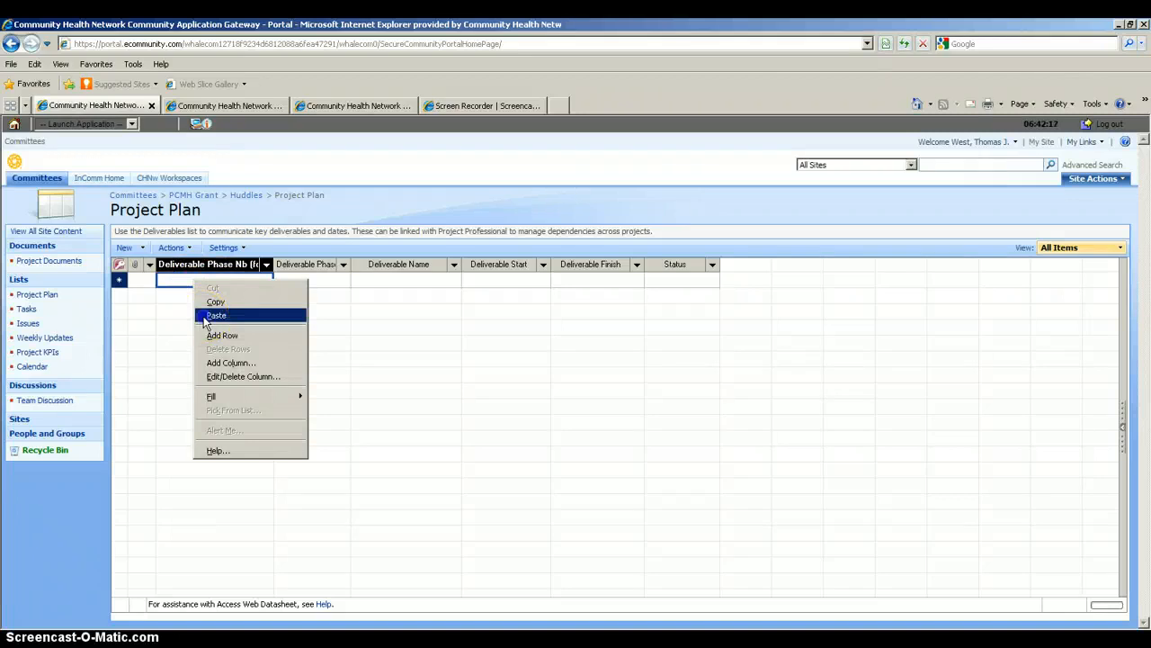
{"action": "left_click", "coordinate": [212, 316]}
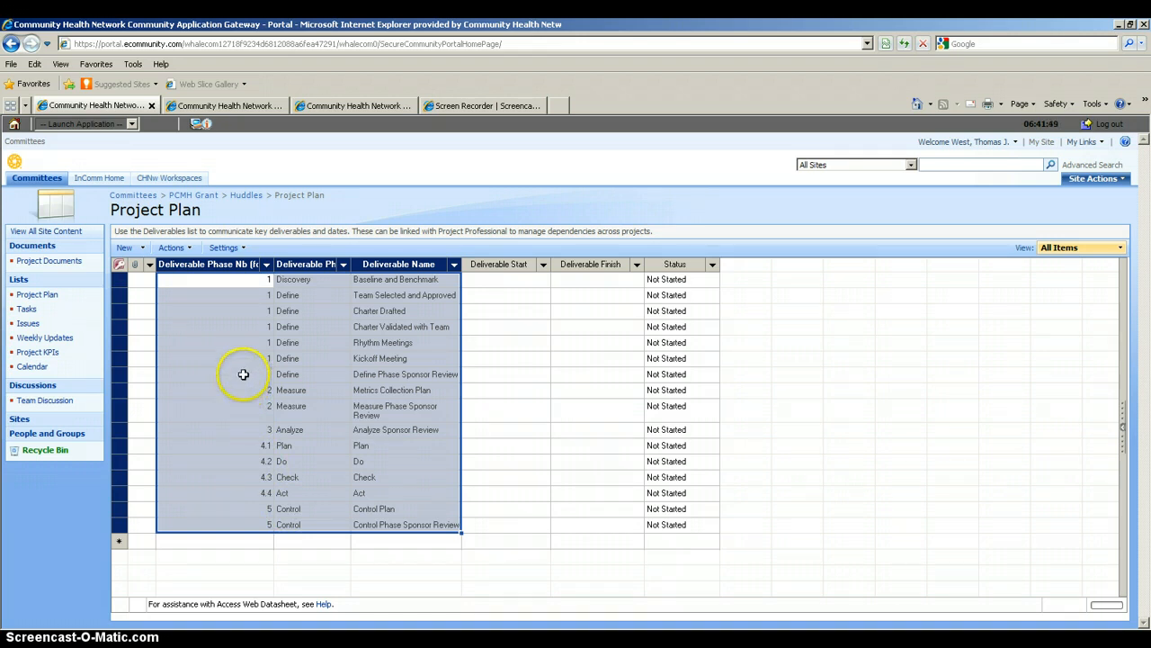
{"action": "left_click", "coordinate": [171, 248]}
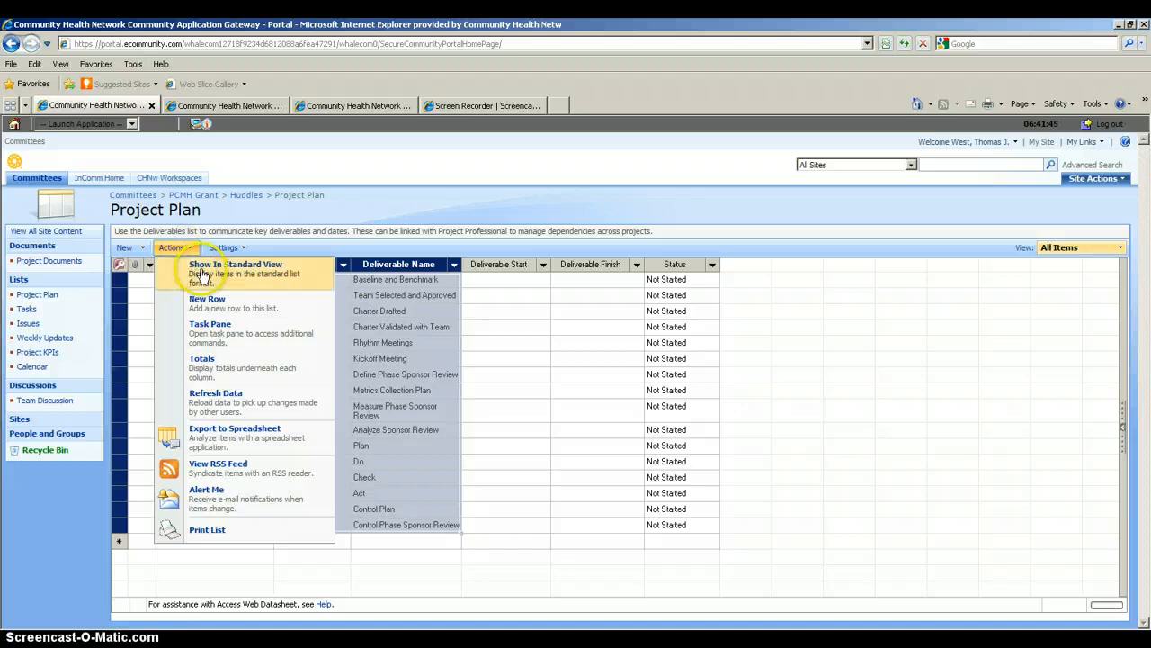
Return the list to Show In Standard View and scroll down to the Not Started deliverables.
{"action": "left_click", "coordinate": [203, 274]}
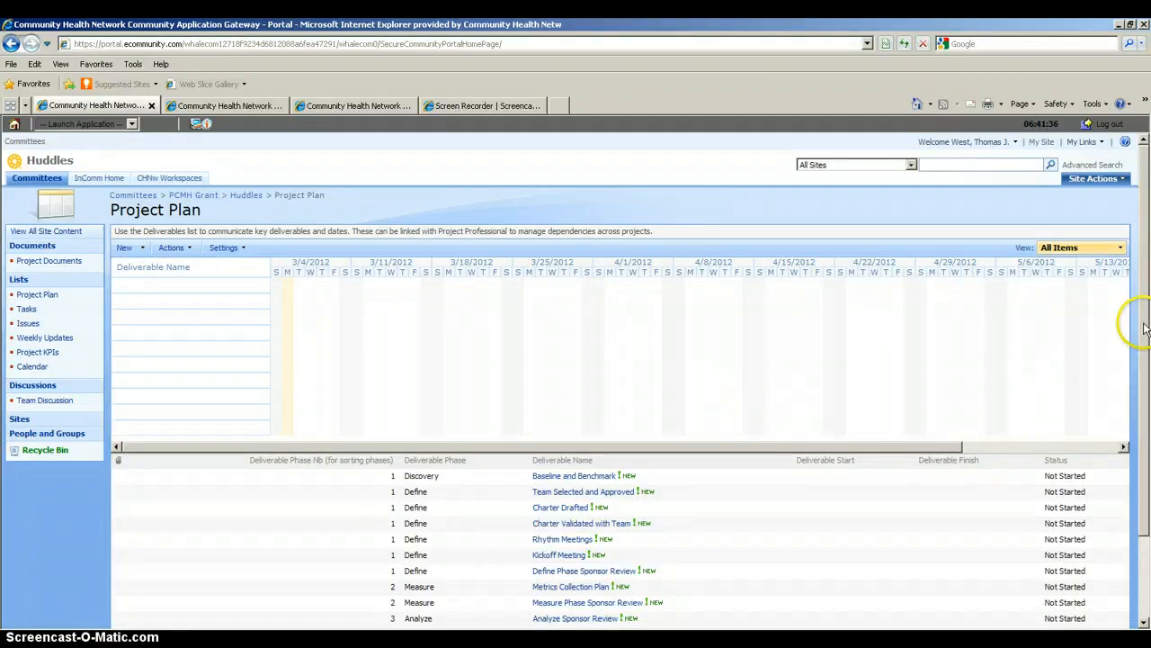
{"action": "mouse_move", "coordinate": [1144, 328]}
{"action": "left_mouse_down"}
{"action": "mouse_move", "coordinate": [1145, 419]}
{"action": "mouse_move", "coordinate": [1145, 350]}
{"action": "left_mouse_up"}
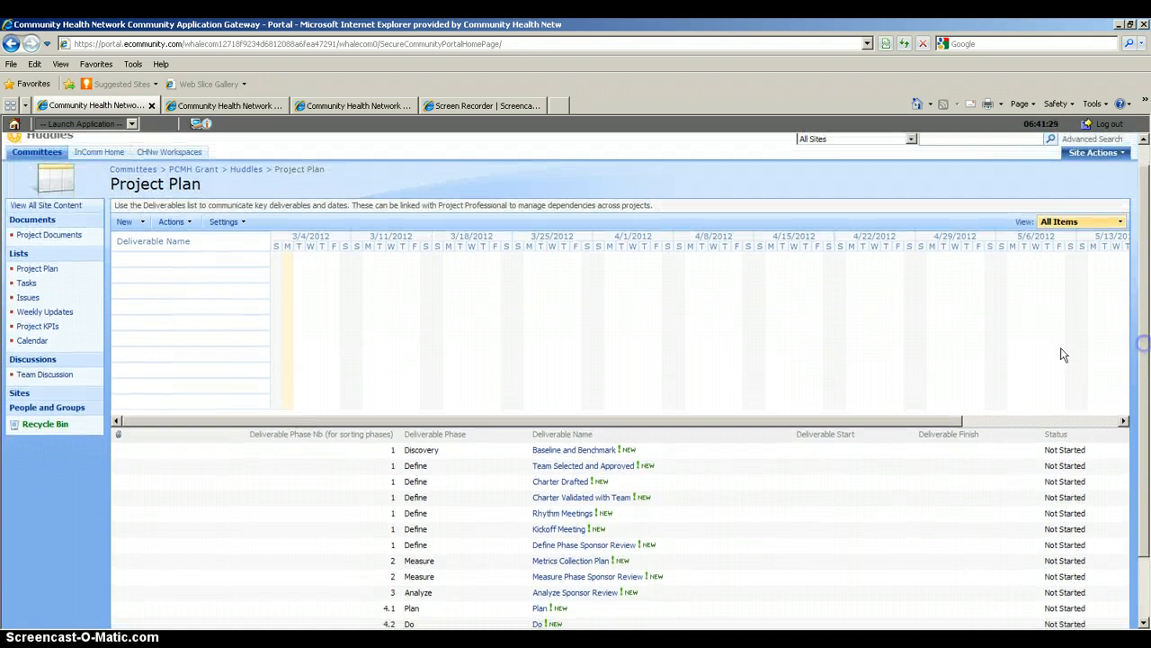
{"action": "mouse_move", "coordinate": [555, 453]}
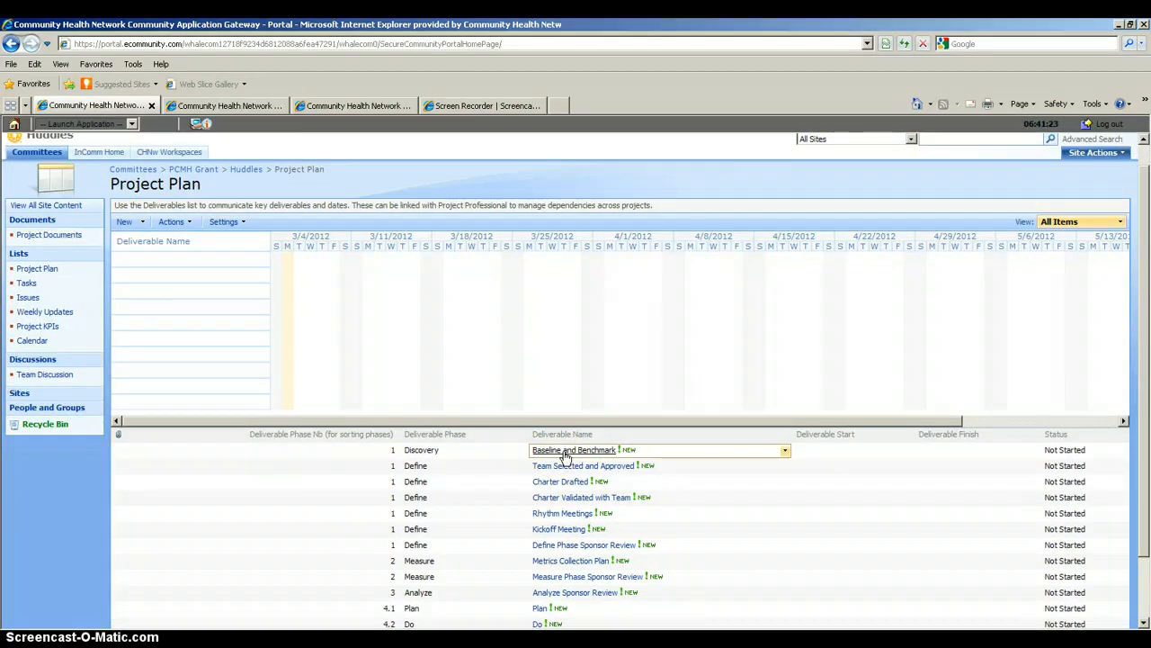
Edit Baseline and Benchmark and begin its Description: 'Team collected baseline information for the proce'.
{"action": "left_click", "coordinate": [565, 452]}
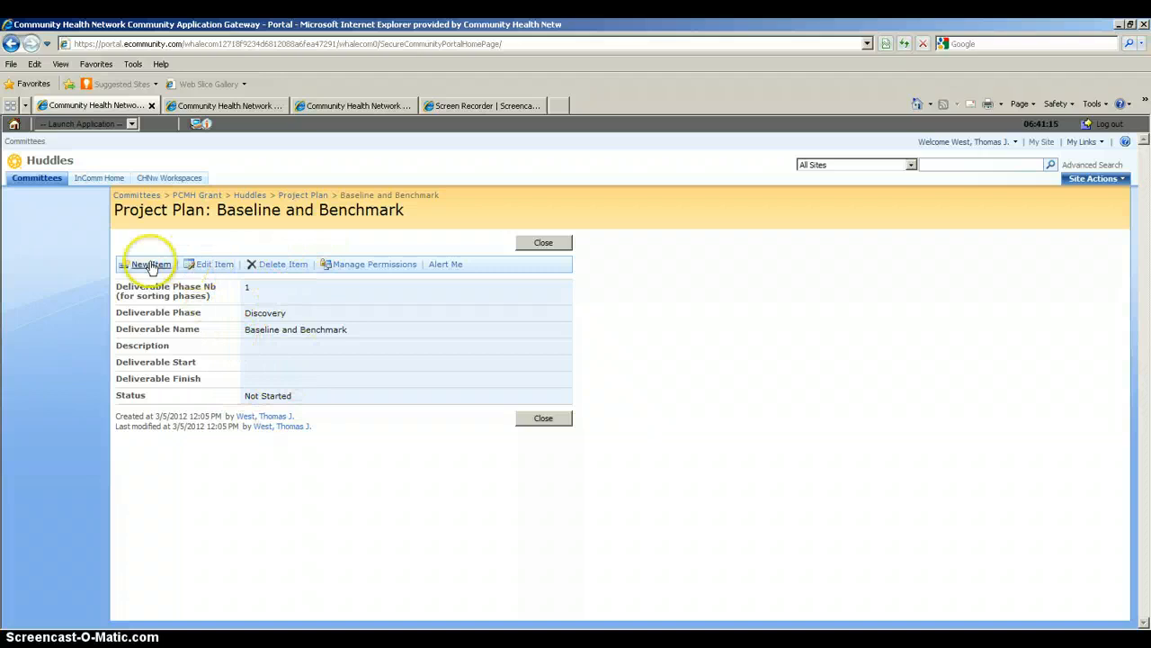
{"action": "left_click", "coordinate": [213, 270]}
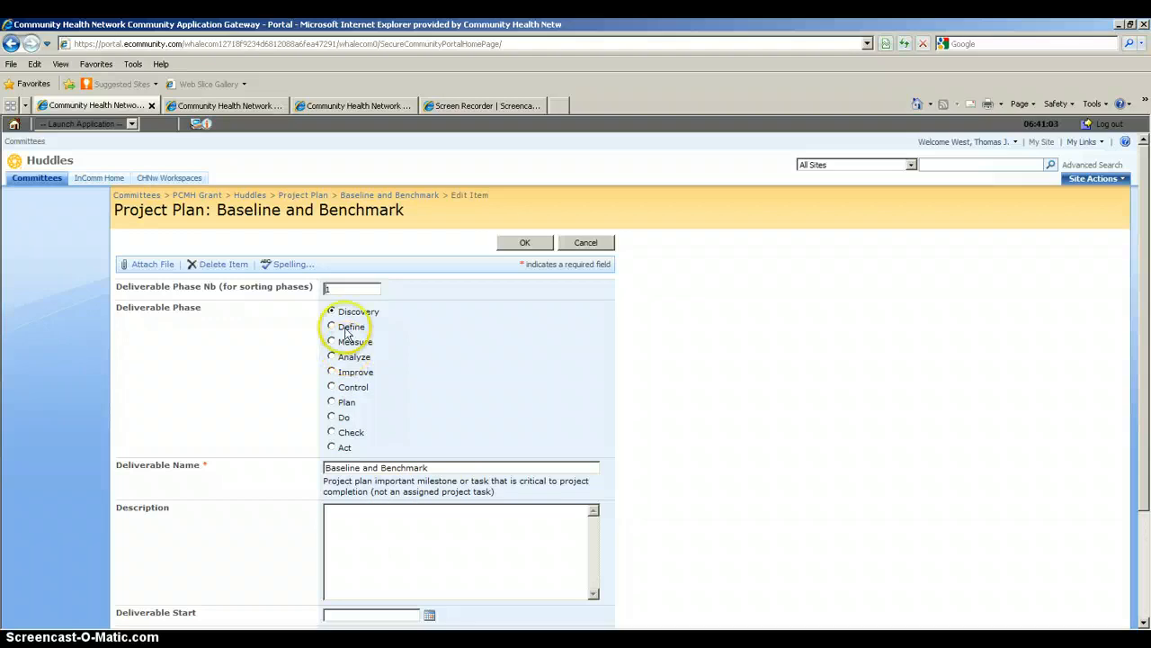
{"action": "left_click", "coordinate": [357, 523]}
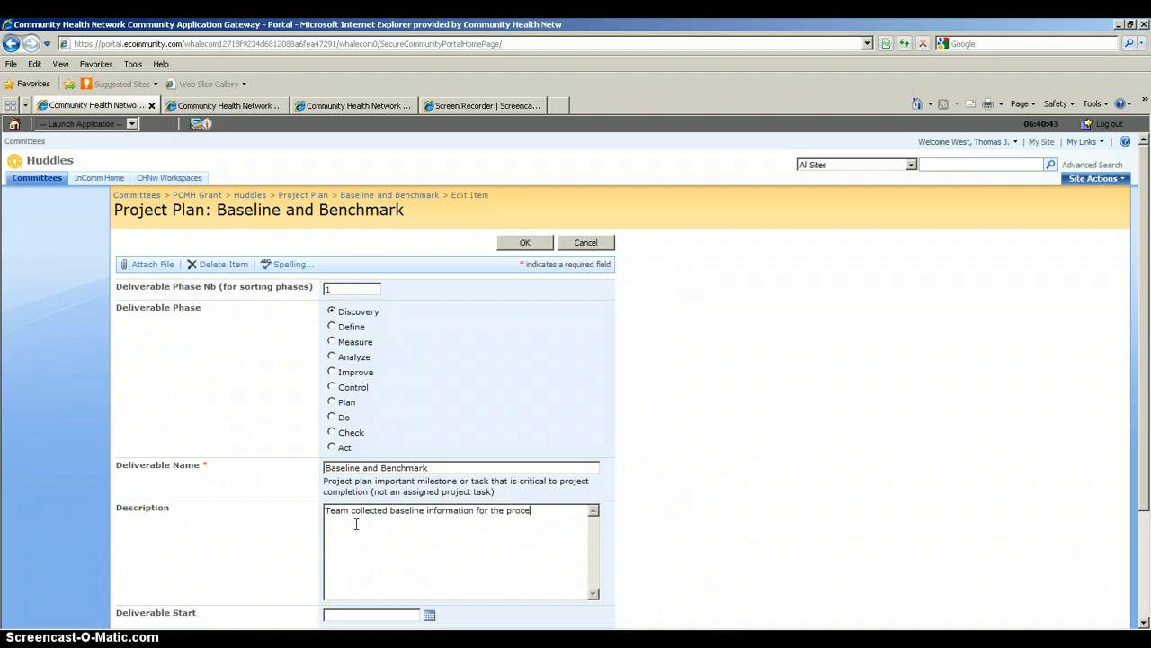
Give Baseline and Benchmark start 2/27/2012, finish 3/2/2012, status Completed, and save it.
{"action": "left_click", "coordinate": [358, 615]}
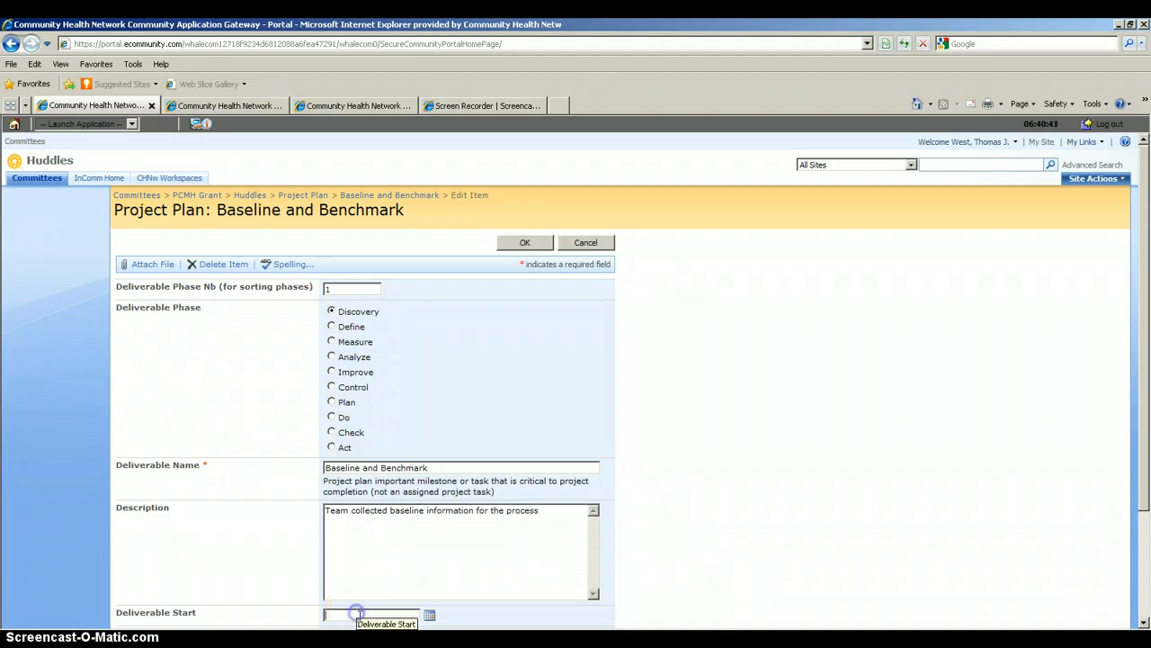
{"action": "scroll", "coordinate": [1146, 401], "scroll_direction": "down", "scroll_amount": 3}
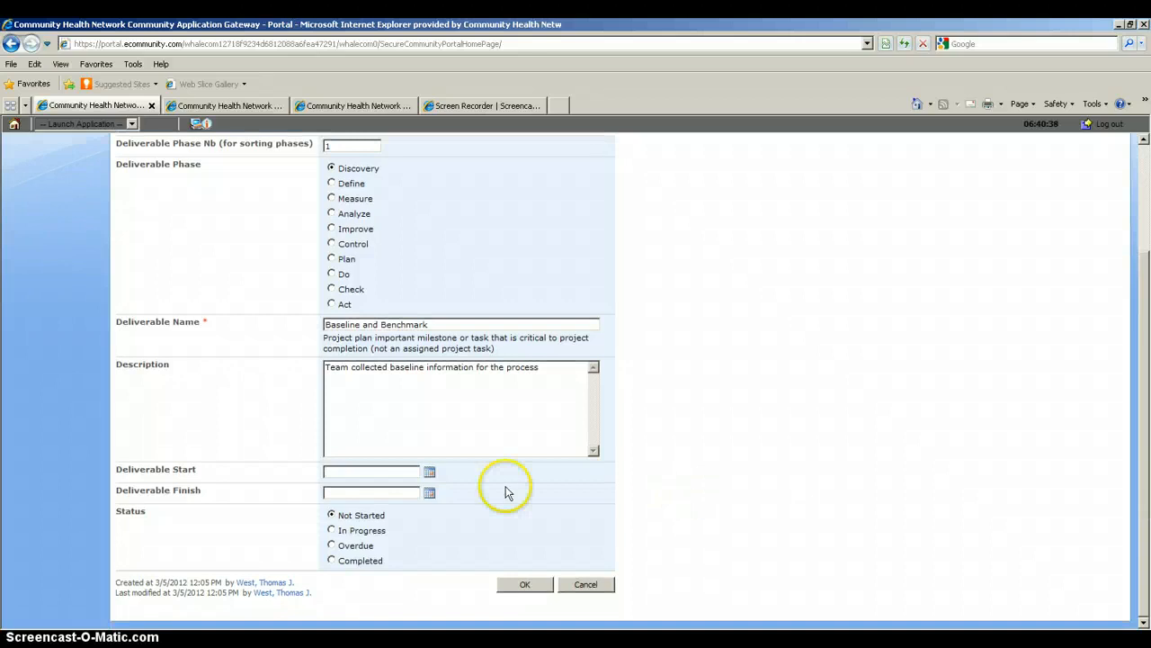
{"action": "left_click", "coordinate": [429, 473]}
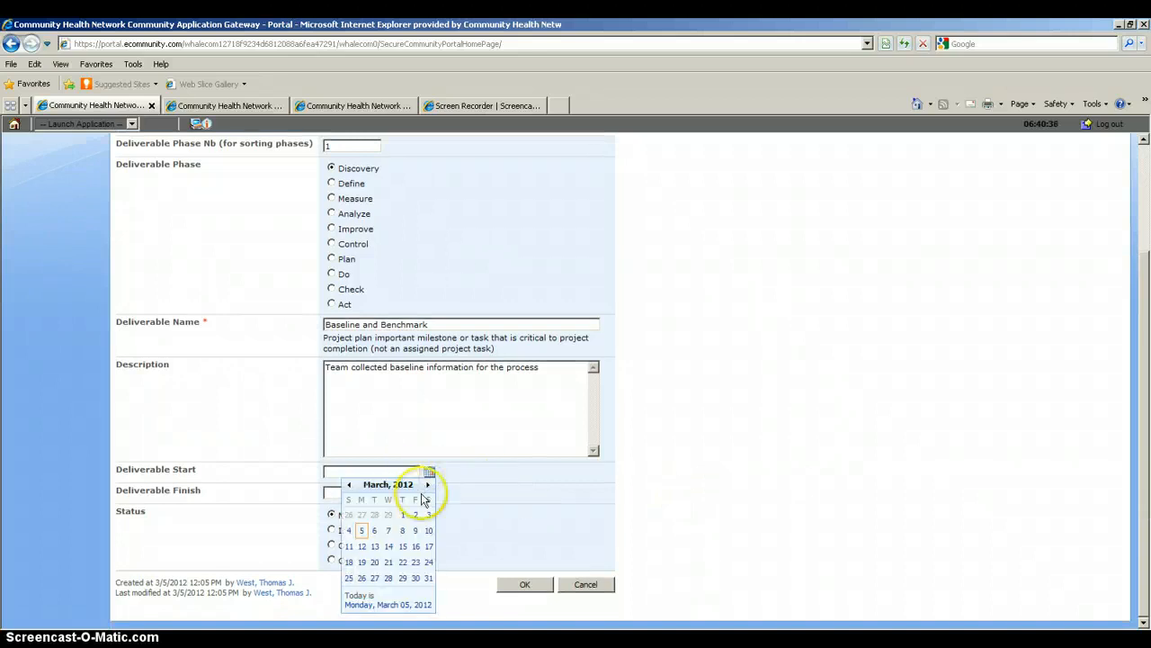
{"action": "left_click", "coordinate": [362, 514]}
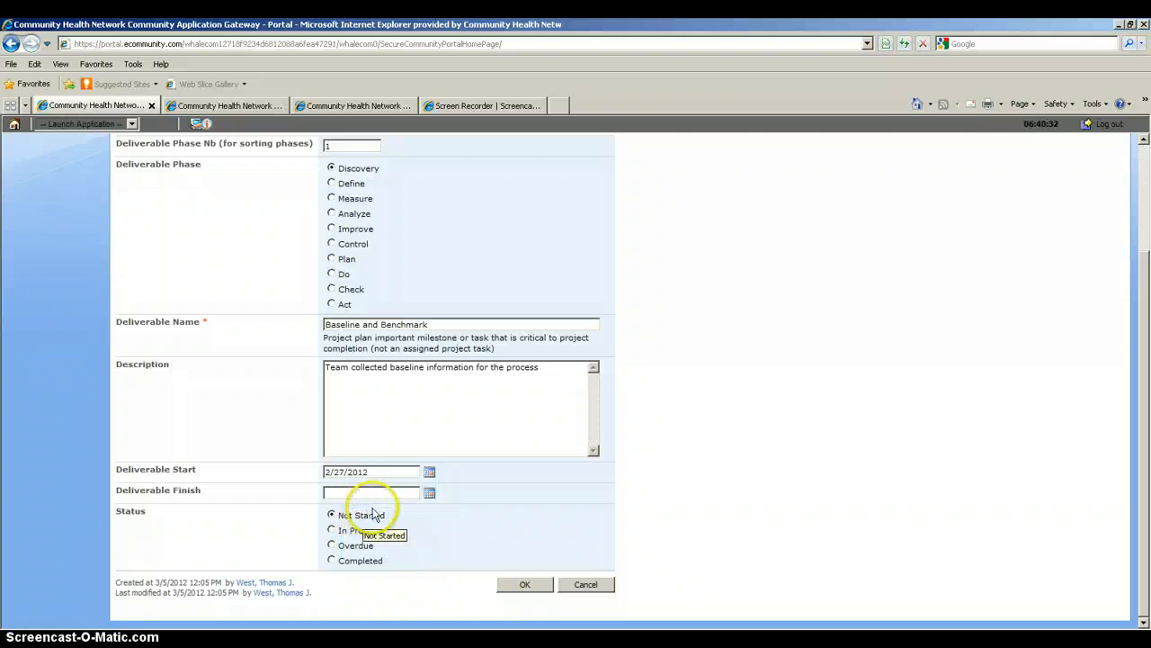
{"action": "left_click", "coordinate": [429, 494]}
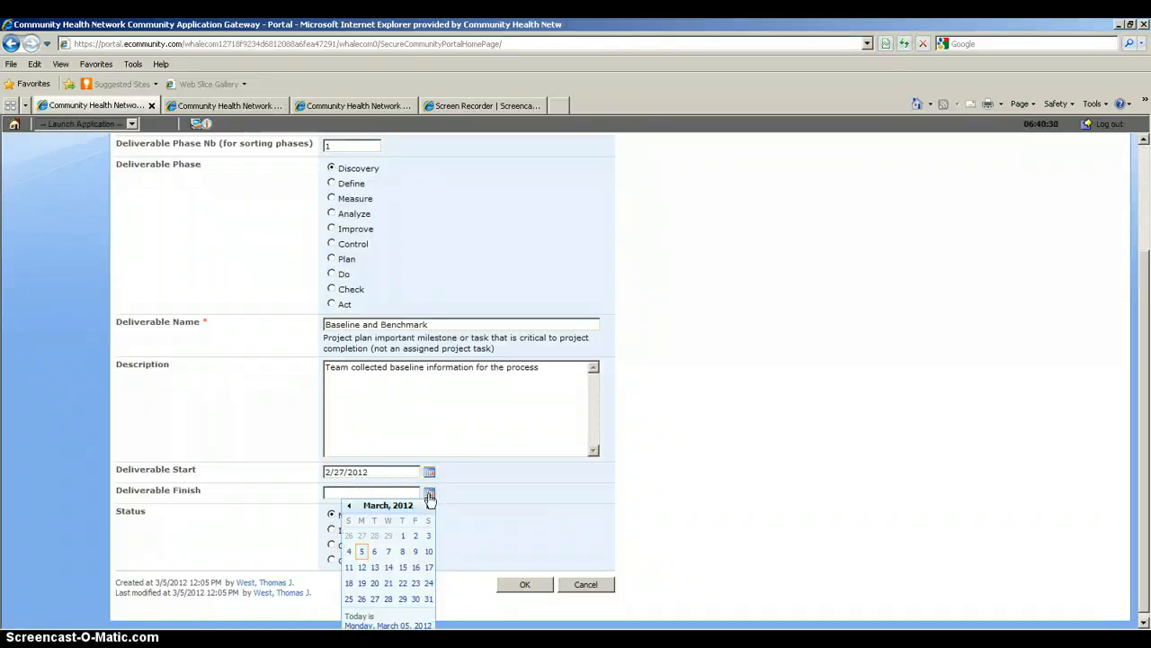
{"action": "left_click", "coordinate": [415, 535]}
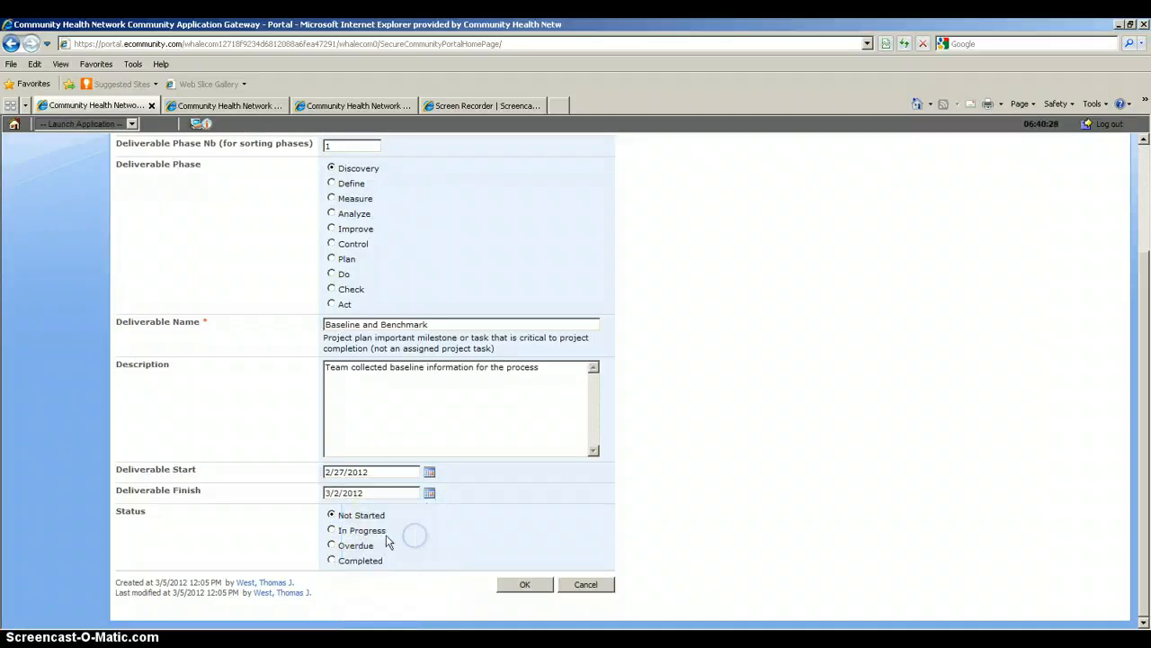
{"action": "left_click", "coordinate": [332, 562]}
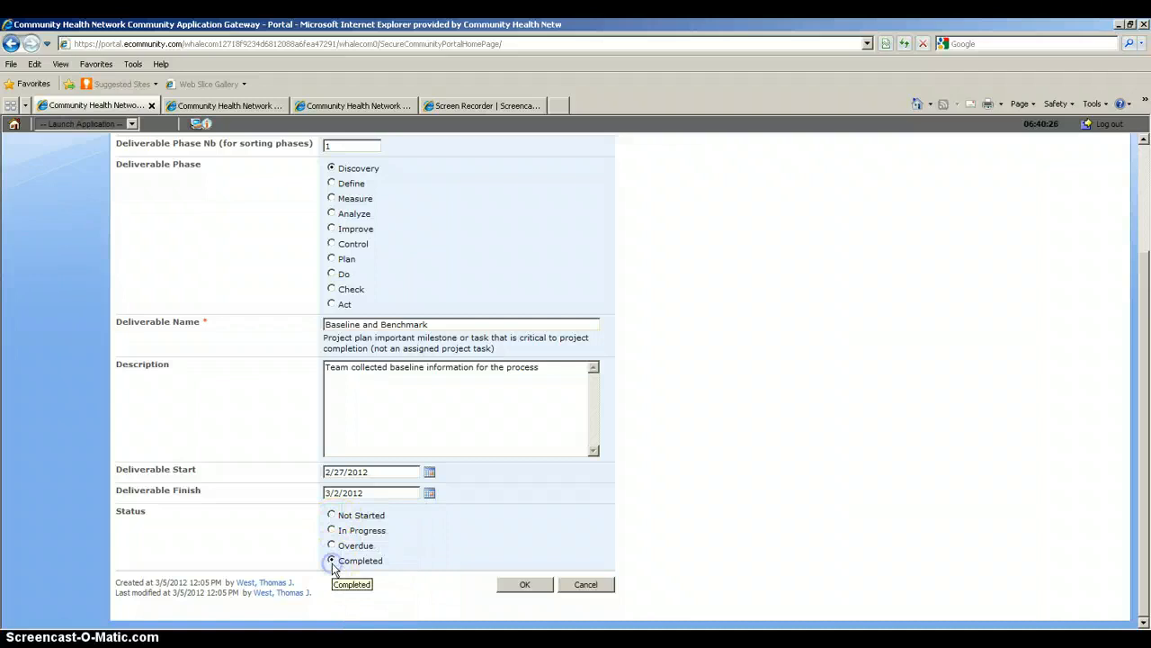
{"action": "left_click", "coordinate": [520, 586]}
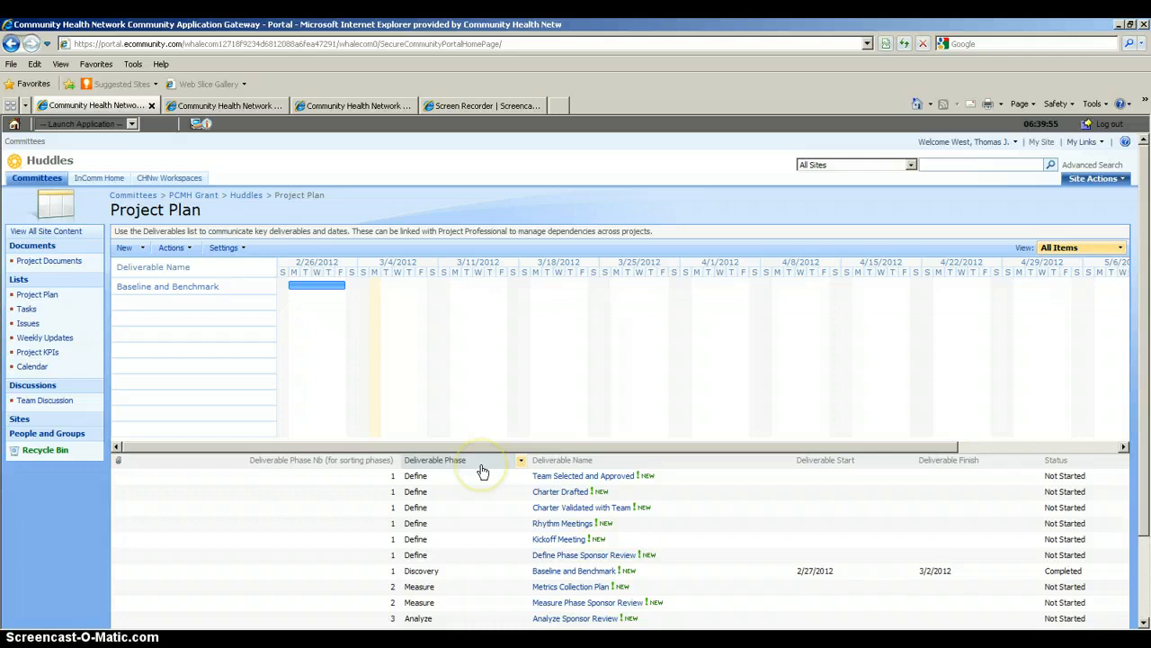
Edit Charter Drafted with the description 'Charter completed by team. Scope of project determined.'.
{"action": "left_click", "coordinate": [555, 495]}
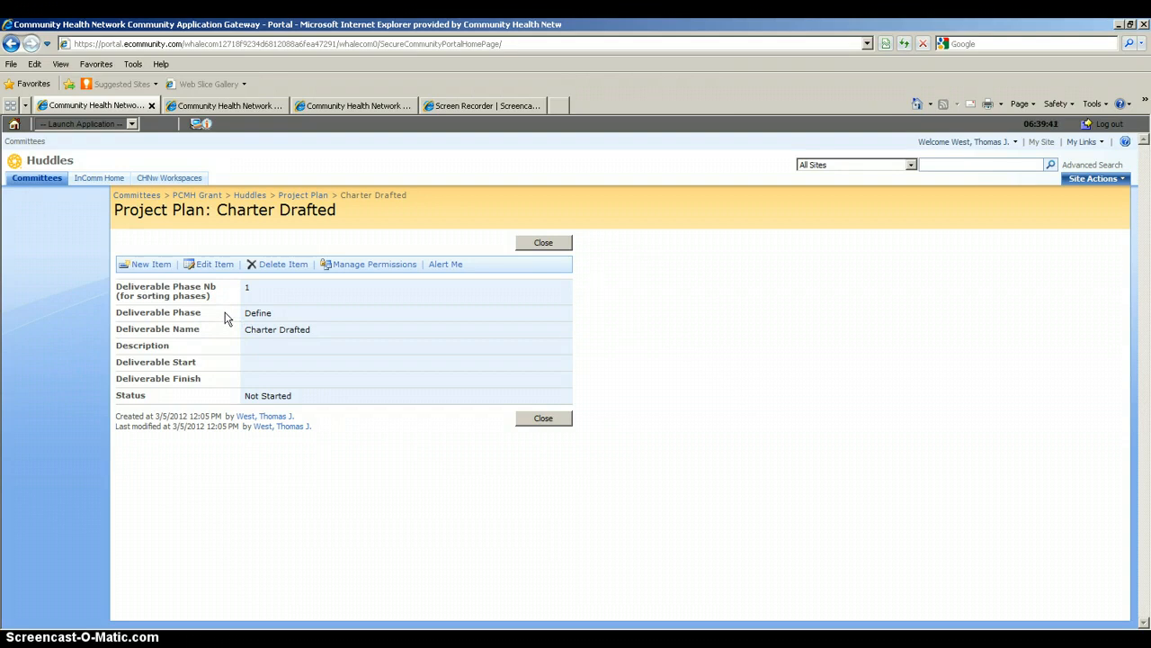
{"action": "left_click", "coordinate": [213, 267]}
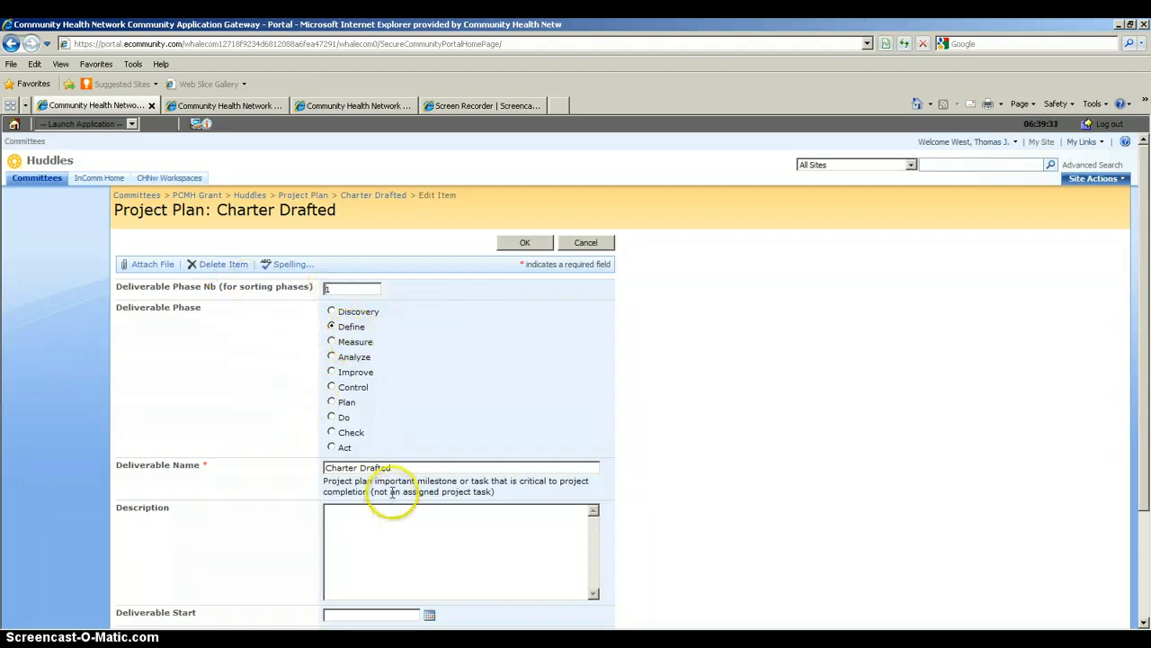
{"action": "left_click", "coordinate": [354, 523]}
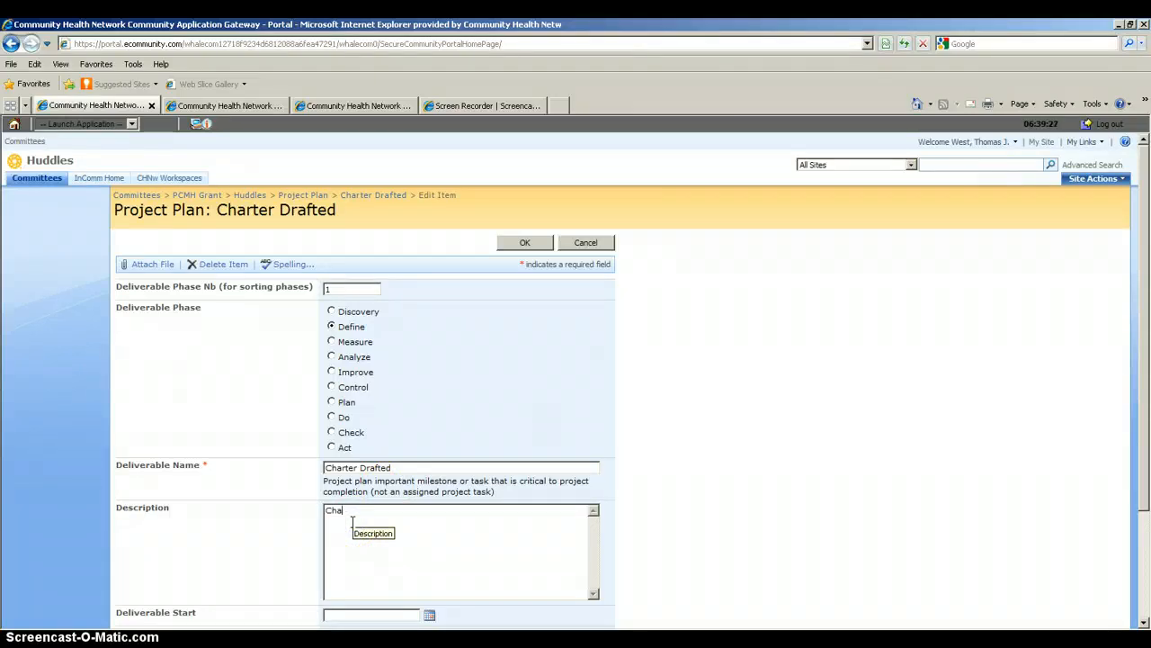
{"action": "type", "text": "Charter compe"}
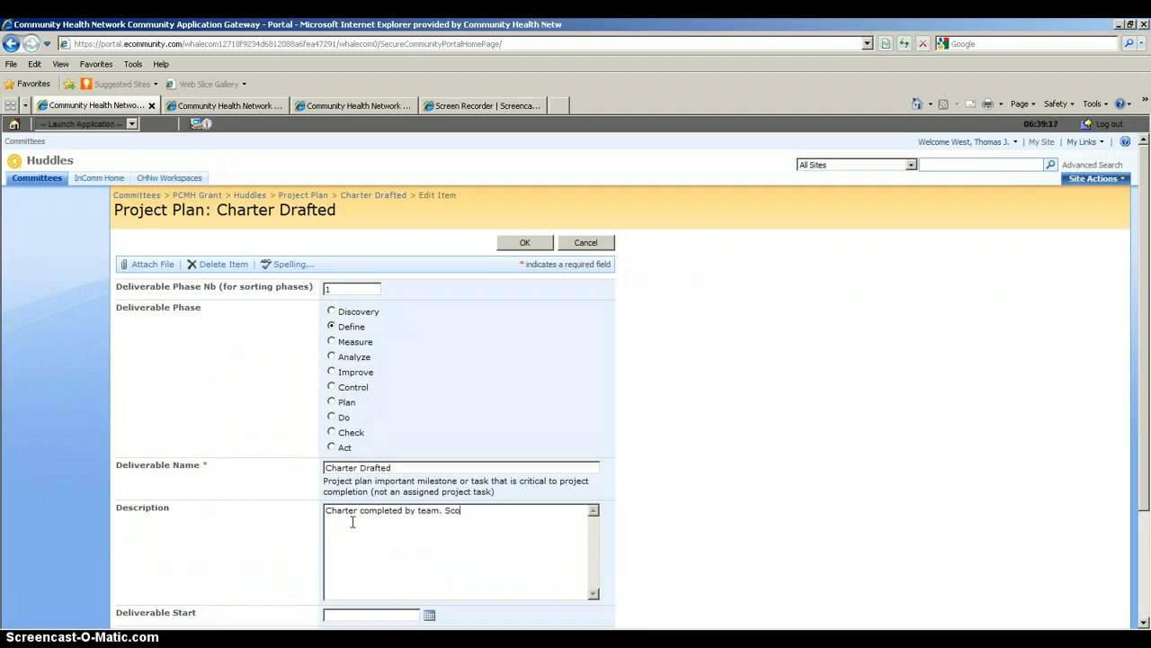
{"action": "type", "text": "of project determined."}
{"action": "left_click", "coordinate": [429, 614]}
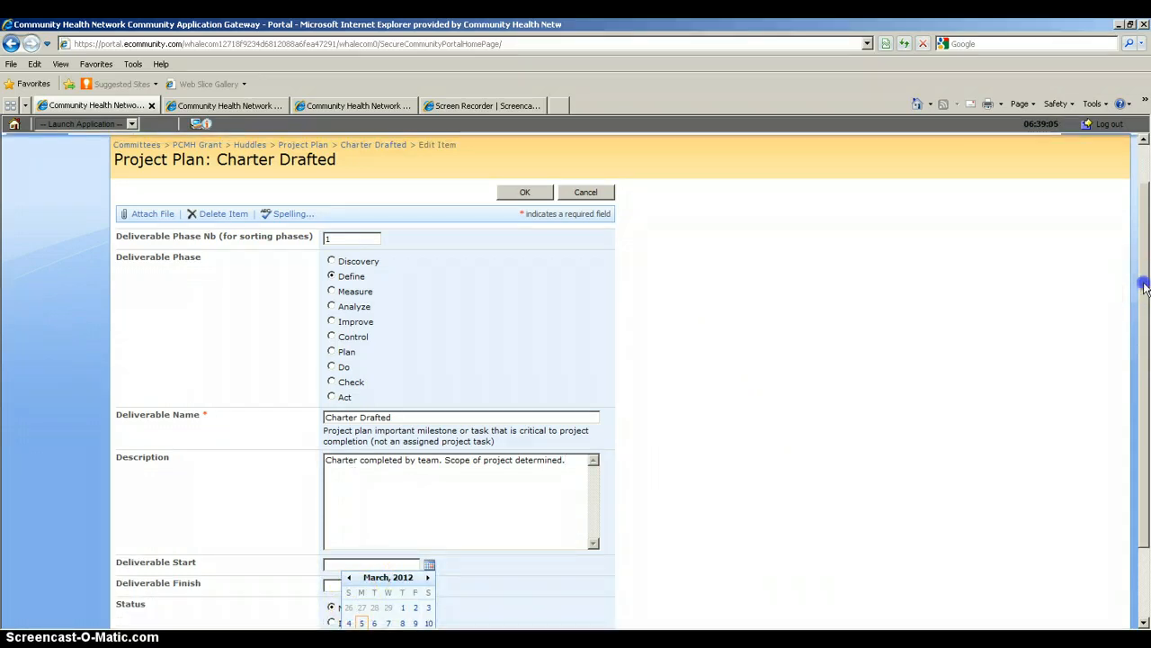
Set Charter Drafted's start and finish dates to 3/2/2012 and its status to Completed.
{"action": "left_click_drag", "start_coordinate": [1144, 287], "coordinate": [1147, 376]}
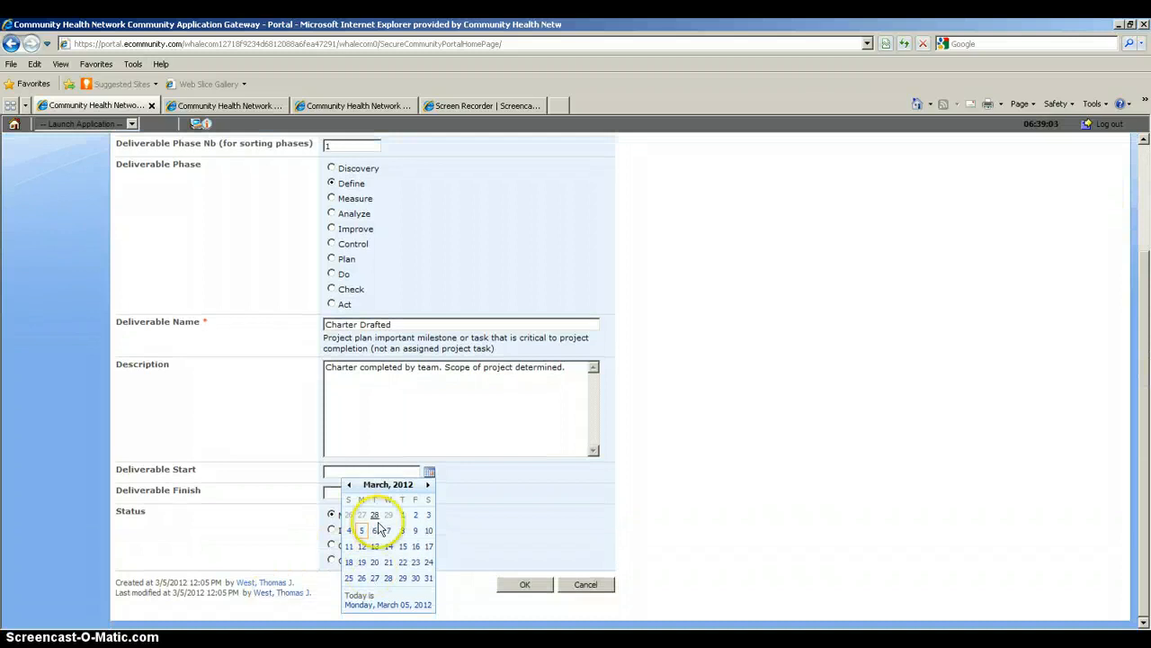
{"action": "left_click", "coordinate": [415, 516]}
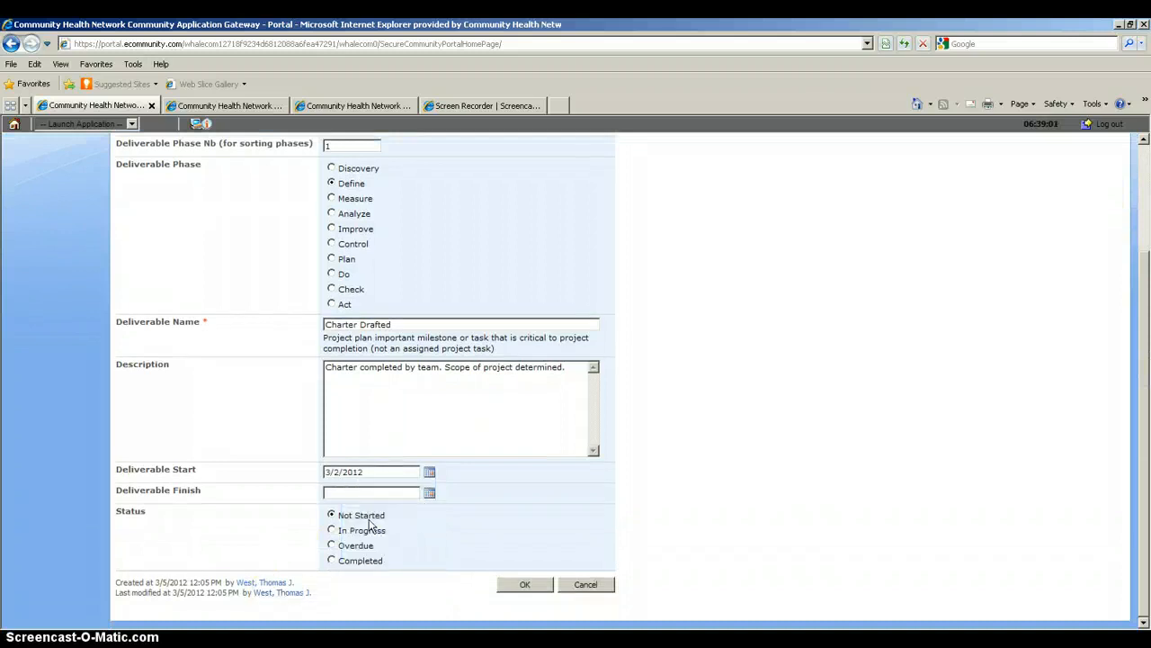
{"action": "left_click", "coordinate": [431, 495]}
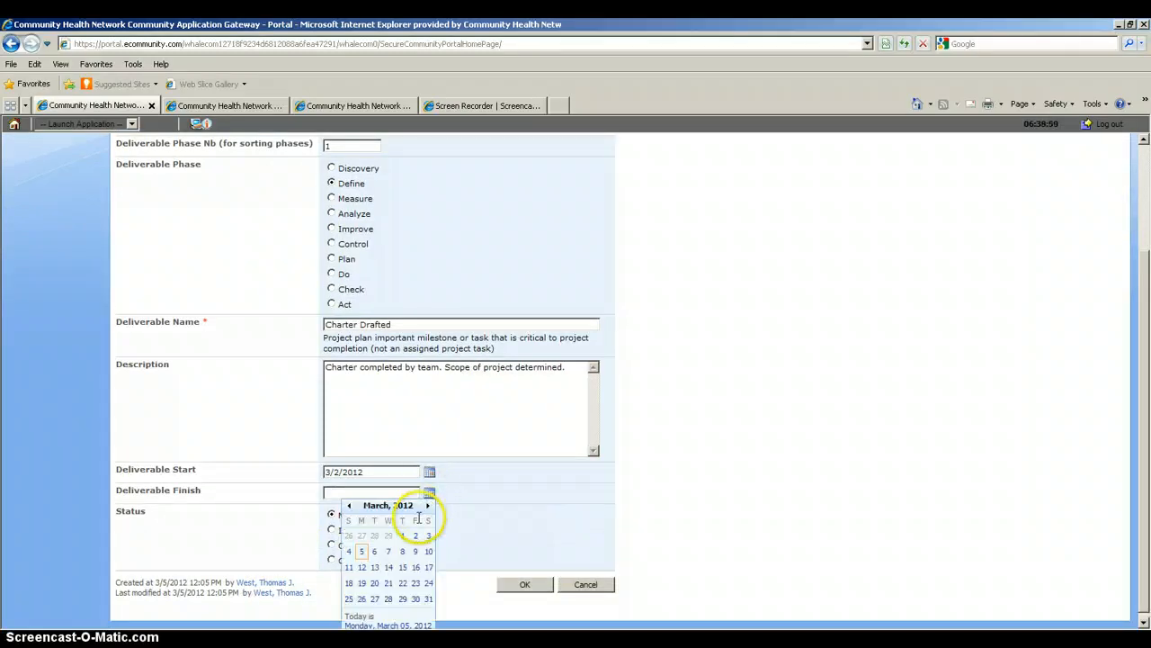
{"action": "left_click", "coordinate": [415, 538]}
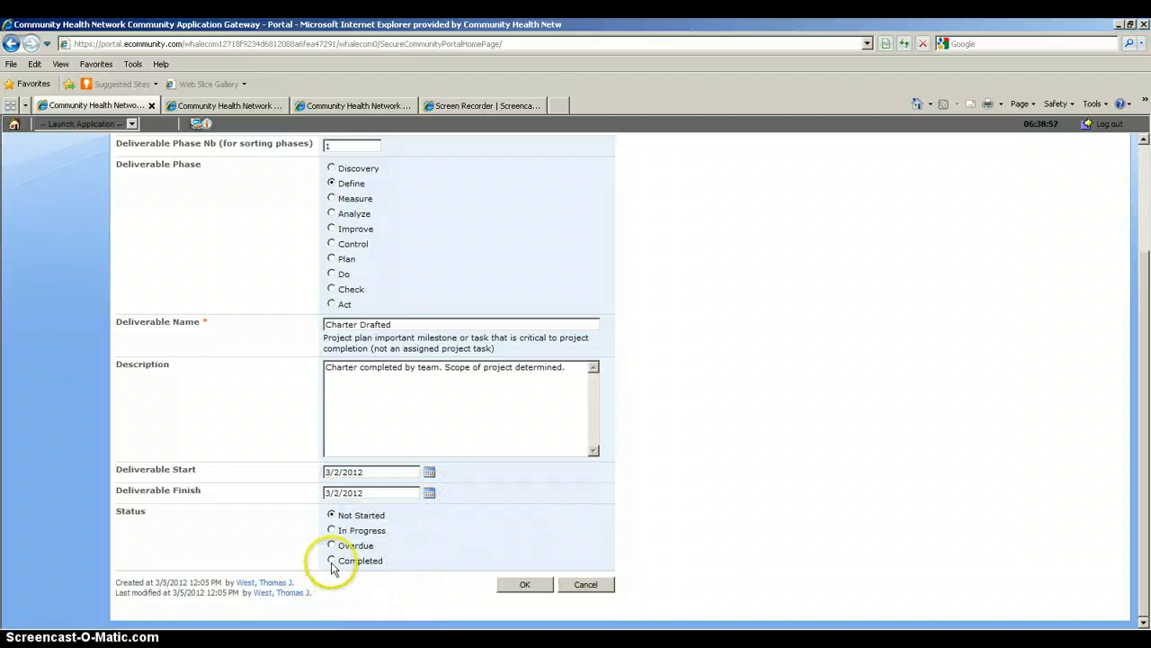
{"action": "left_click", "coordinate": [331, 561]}
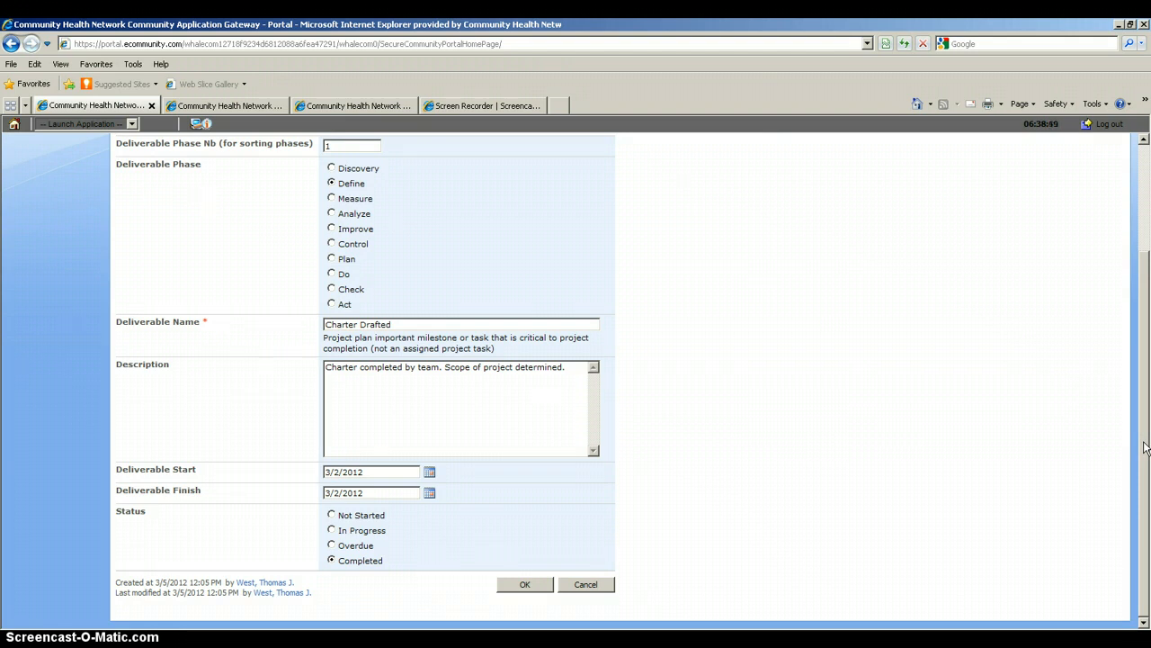
{"action": "left_click_drag", "start_coordinate": [1145, 447], "coordinate": [1145, 388]}
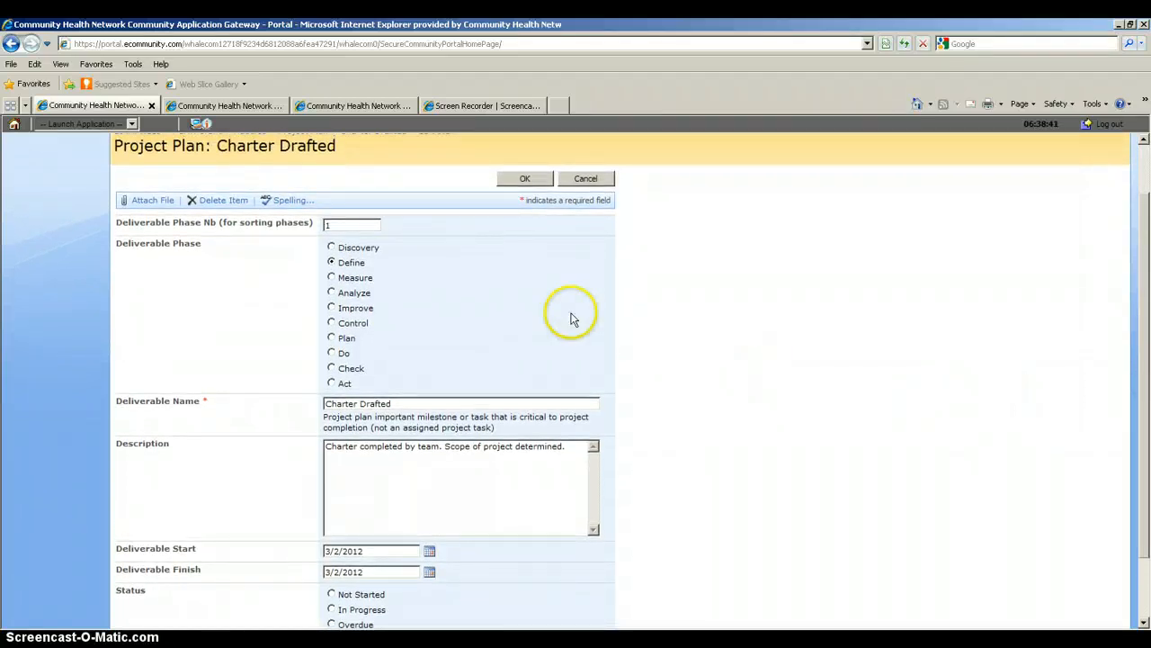
Attach HealthMark_ProjectCharter_EmployeeHealthCenter.doc from My Documents > My Papers > Healthmark Pilot.
{"action": "left_click", "coordinate": [155, 207]}
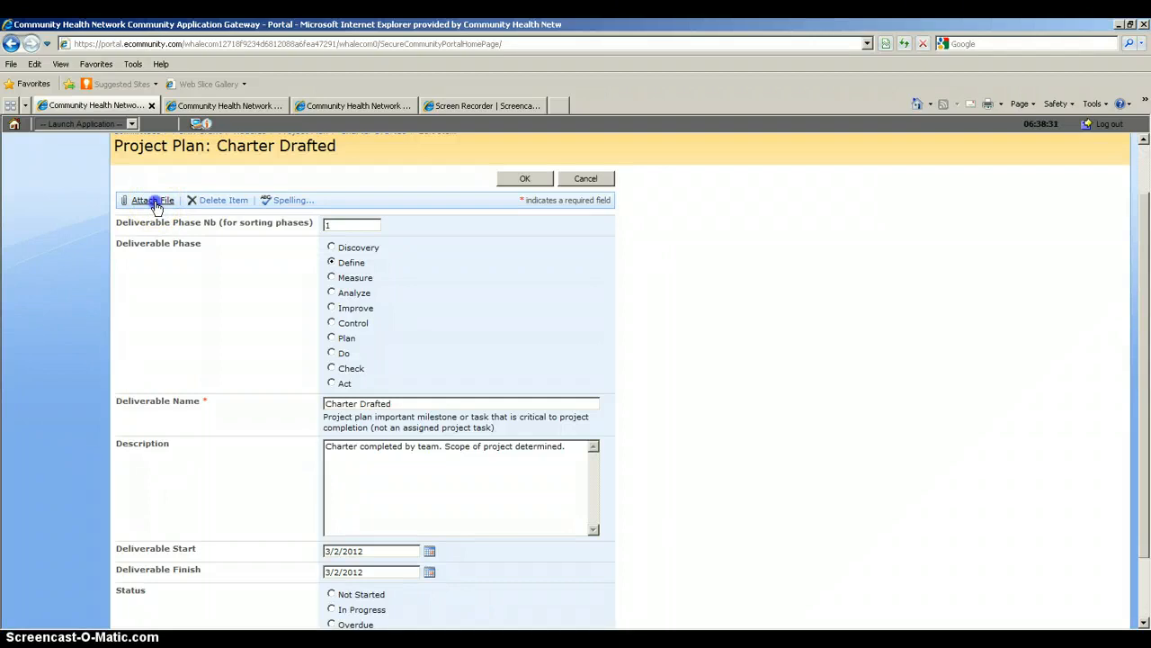
{"action": "left_click", "coordinate": [540, 261]}
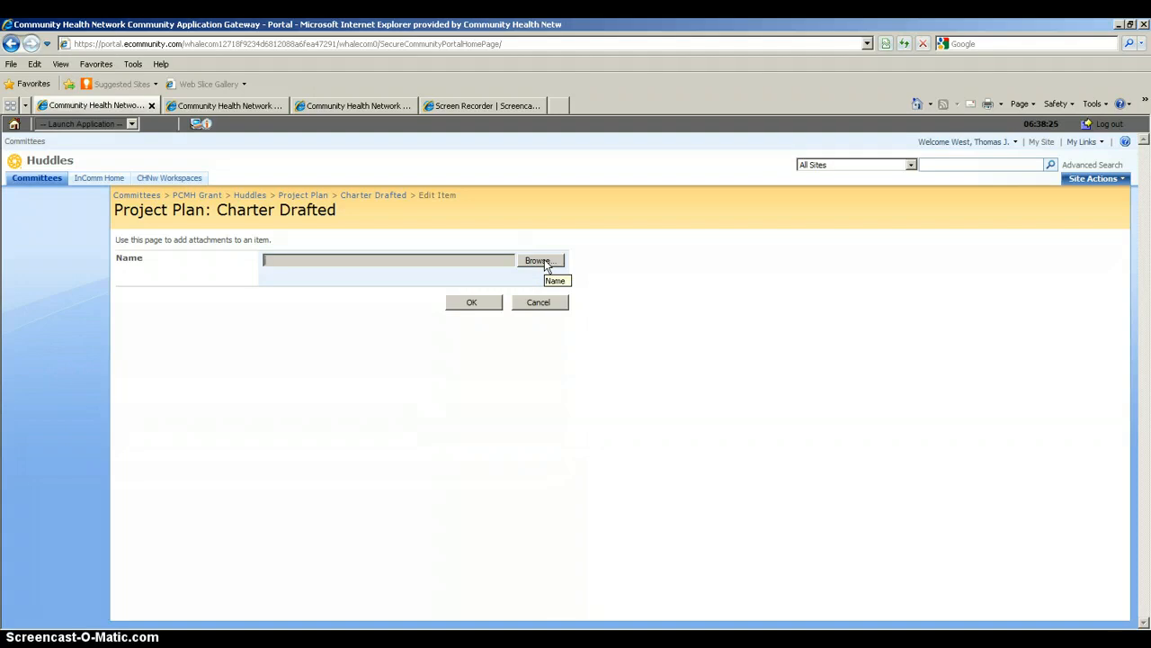
{"action": "left_click", "coordinate": [540, 261]}
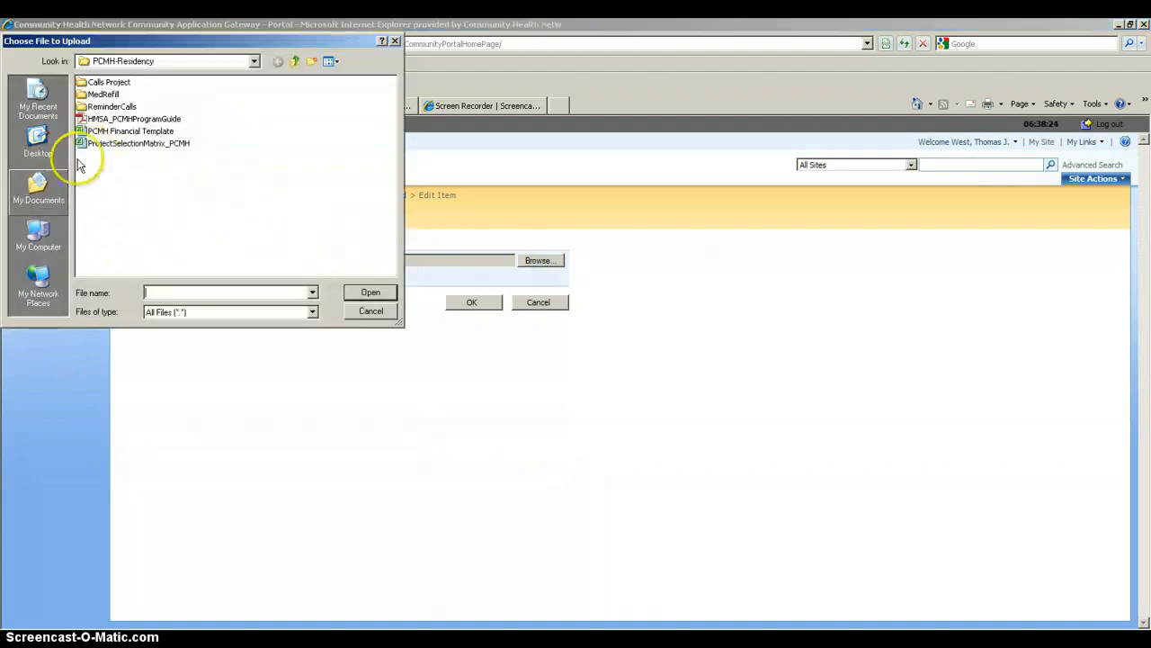
{"action": "left_click", "coordinate": [36, 192]}
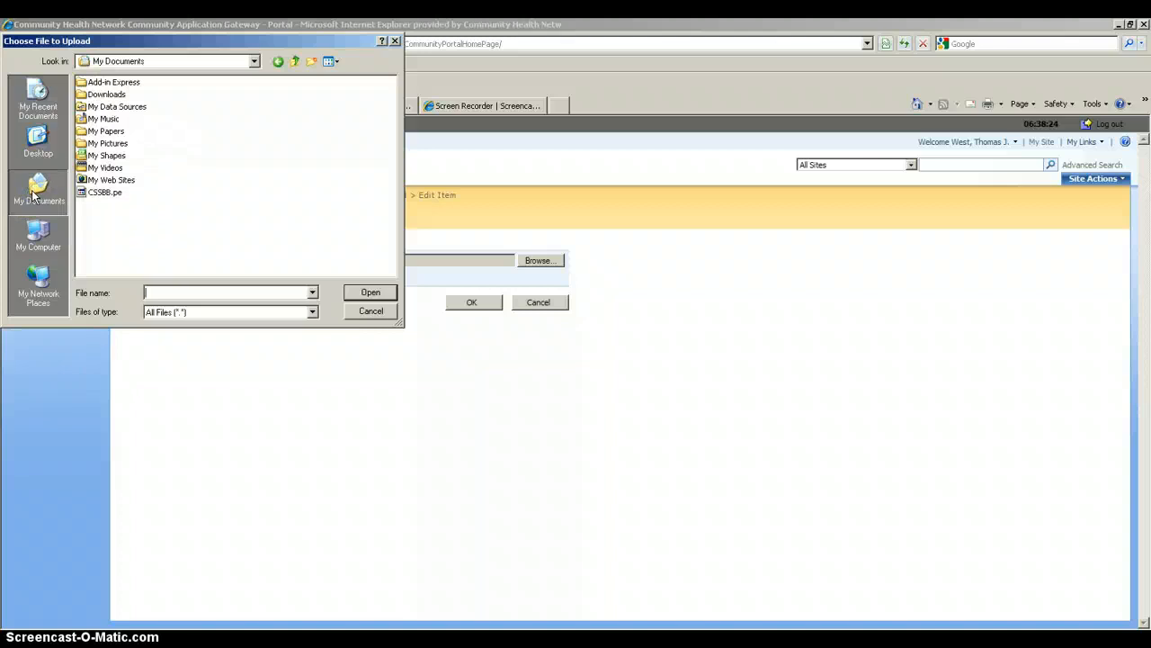
{"action": "double_click", "coordinate": [107, 132]}
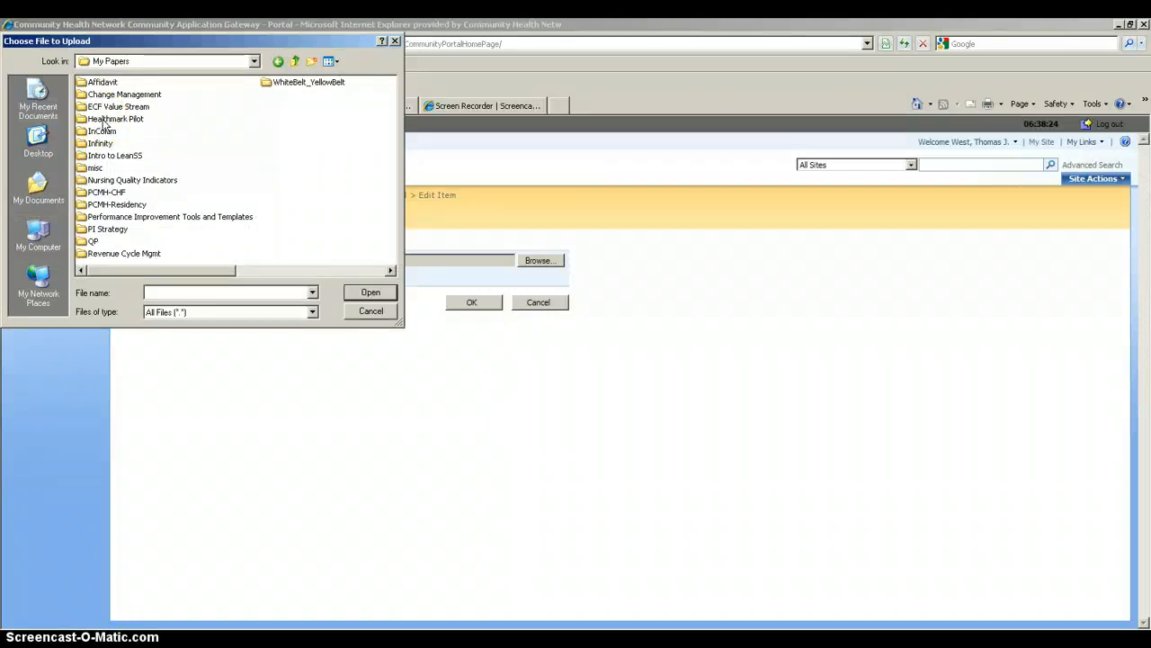
{"action": "double_click", "coordinate": [104, 120]}
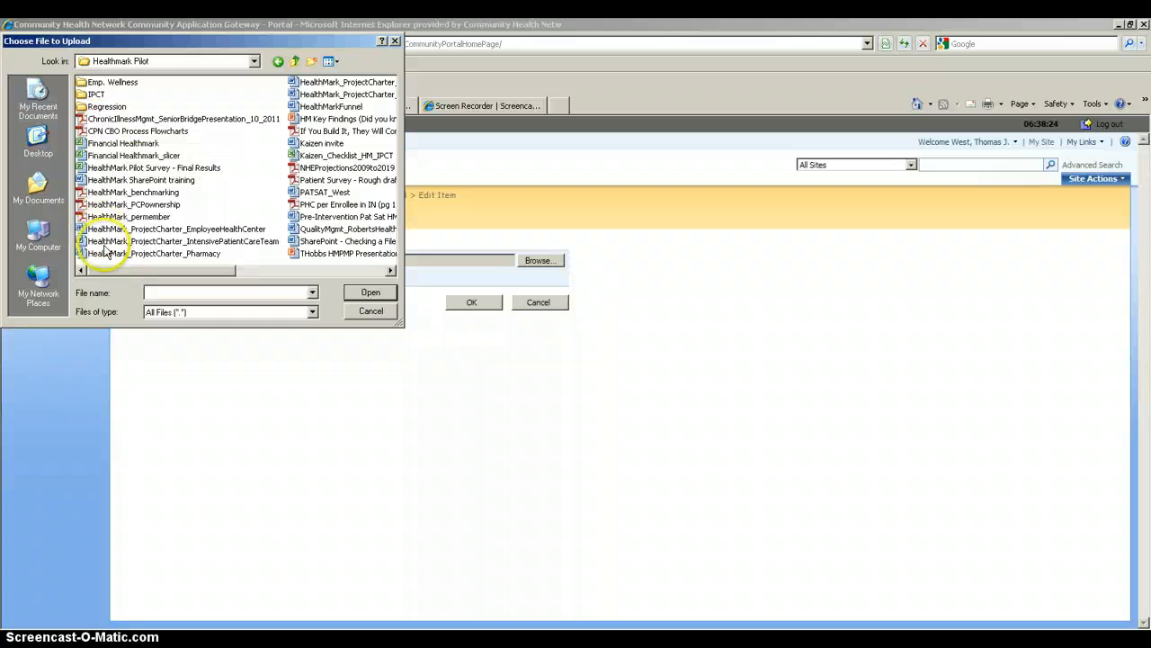
{"action": "double_click", "coordinate": [108, 229]}
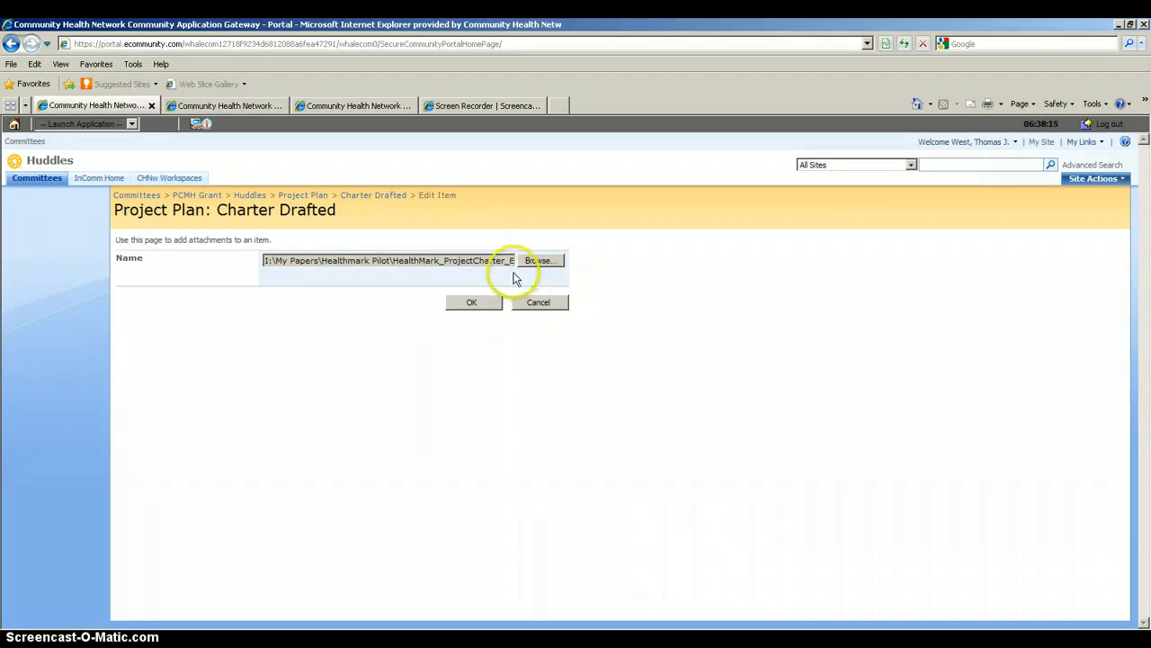
{"action": "left_click", "coordinate": [471, 303]}
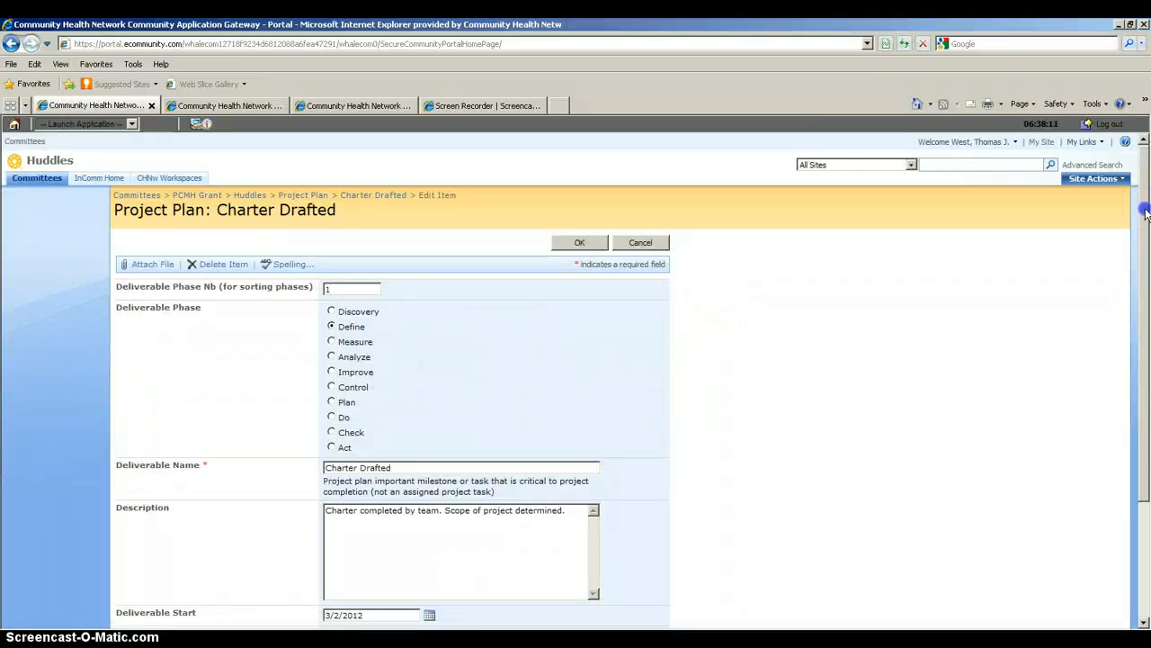
Mark Charter Drafted as Completed and save the item.
{"action": "left_click_drag", "start_coordinate": [1145, 216], "coordinate": [1145, 331]}
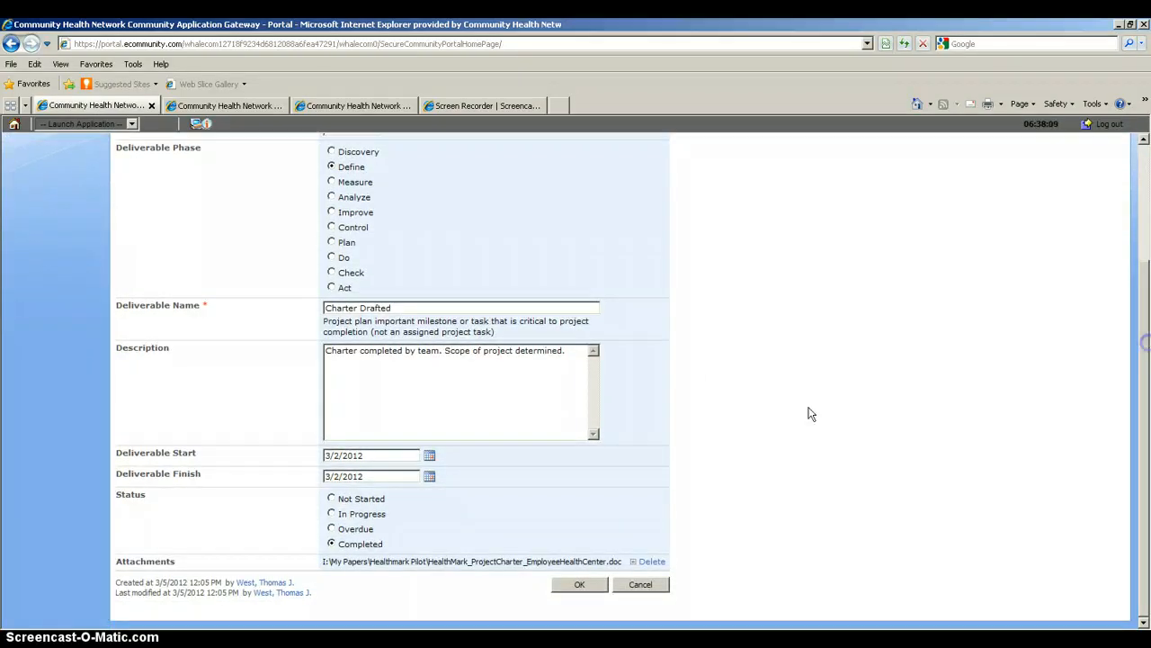
{"action": "left_click", "coordinate": [356, 547]}
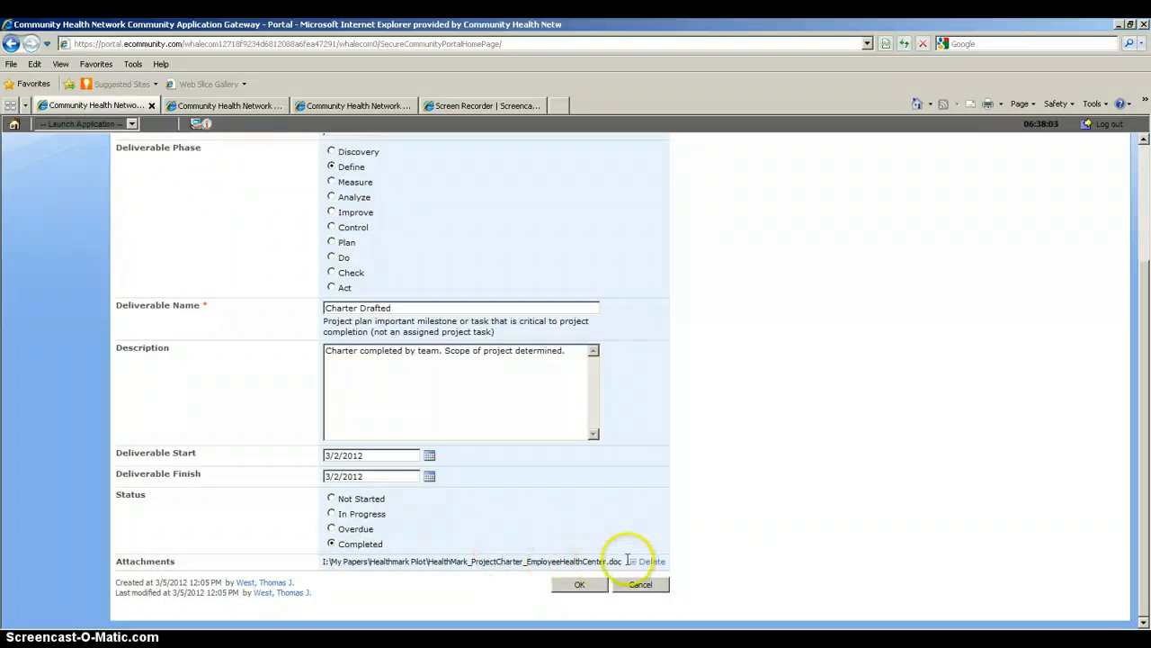
{"action": "left_click", "coordinate": [581, 585]}
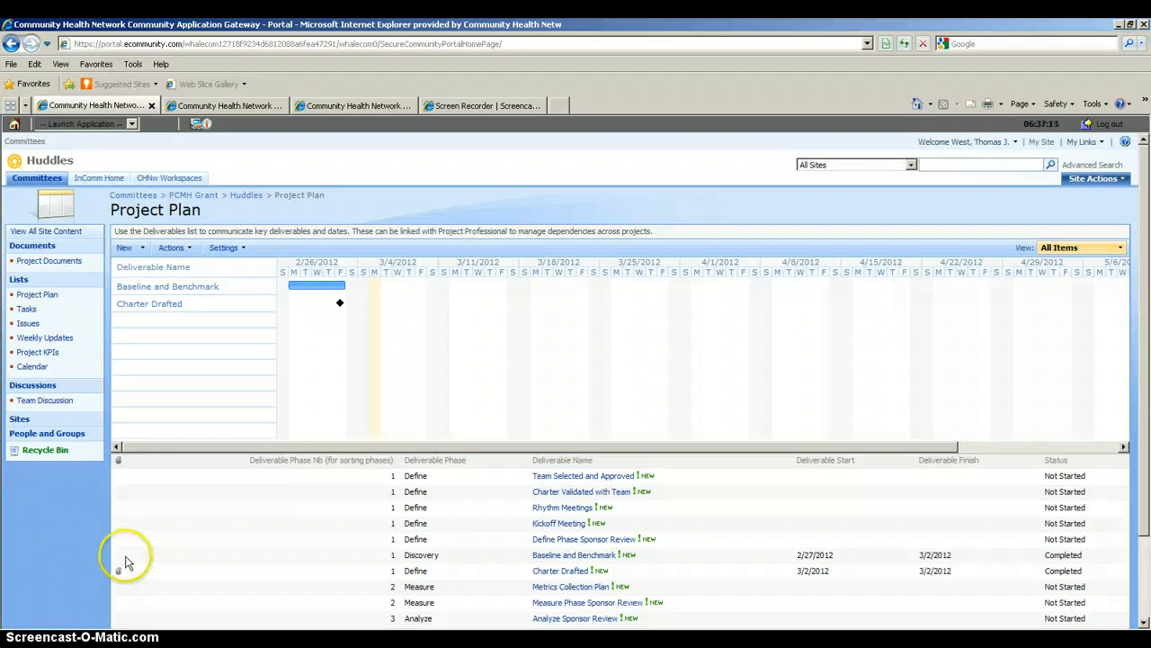
Start a new deliverable from the saved Project Plan list.
{"action": "left_click", "coordinate": [131, 252]}
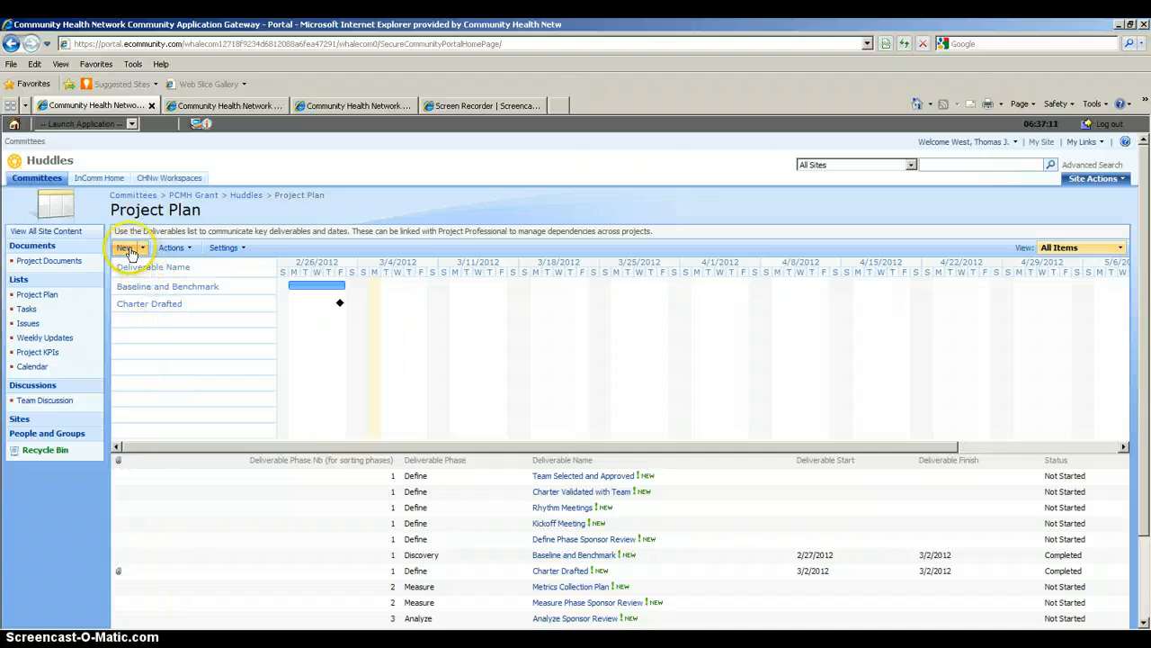
Create a phase 1 deliverable named Kaizen, described as a team-hosted Kaizen event for project kickoff.
{"action": "left_click", "coordinate": [130, 252]}
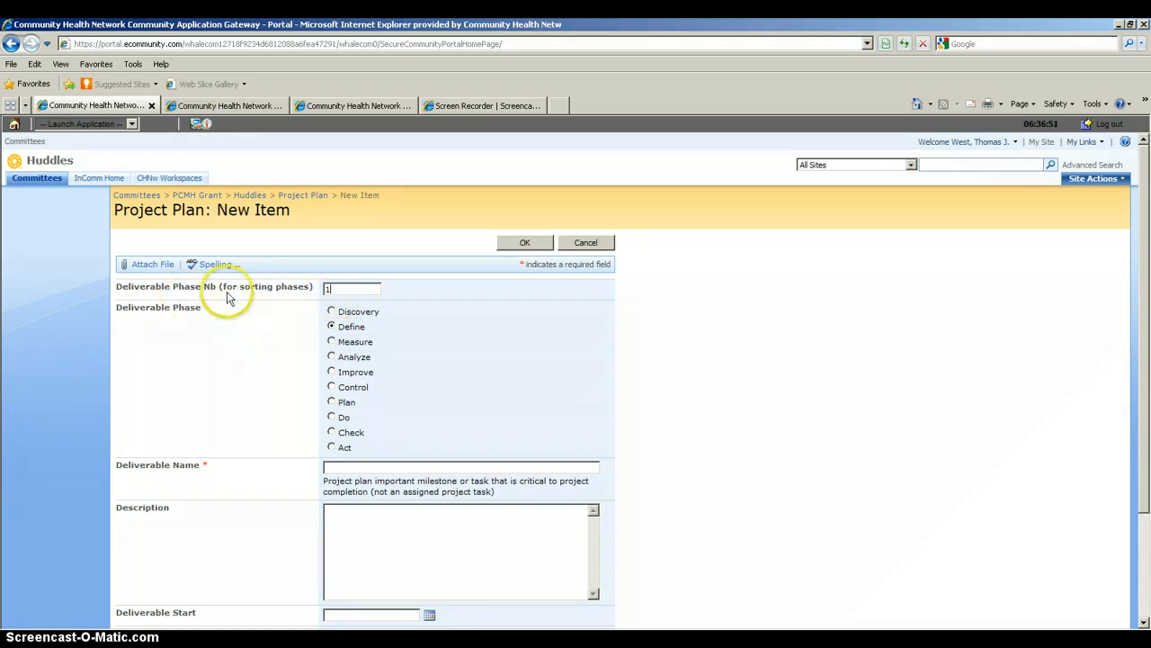
{"action": "type", "text": "1"}
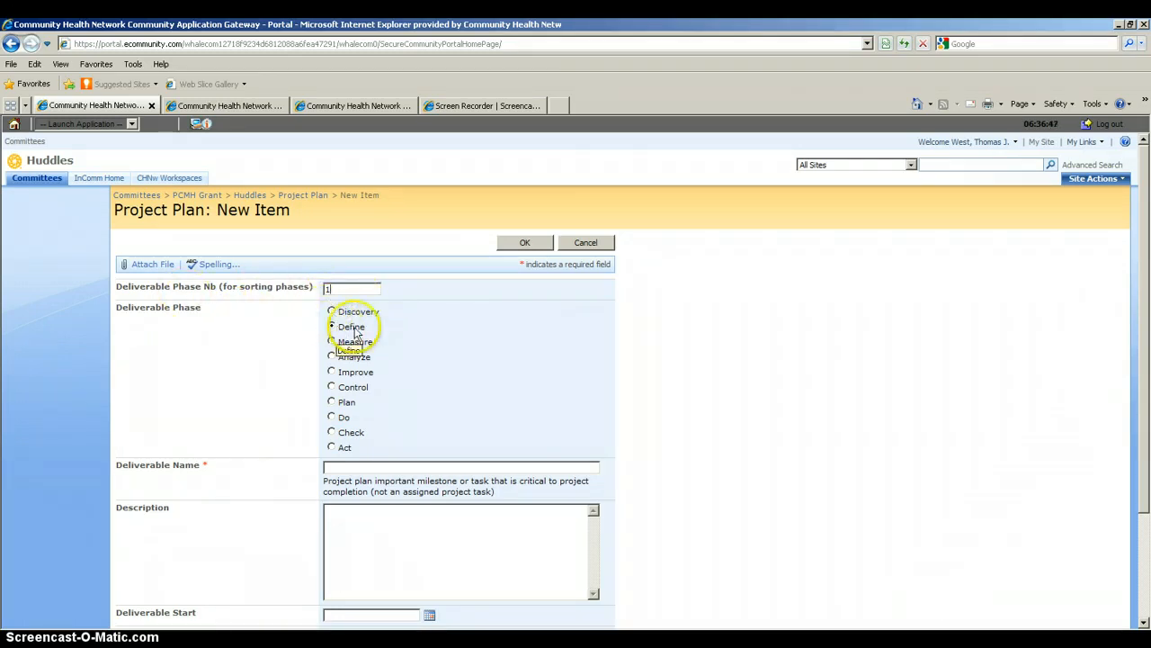
{"action": "left_click", "coordinate": [333, 467]}
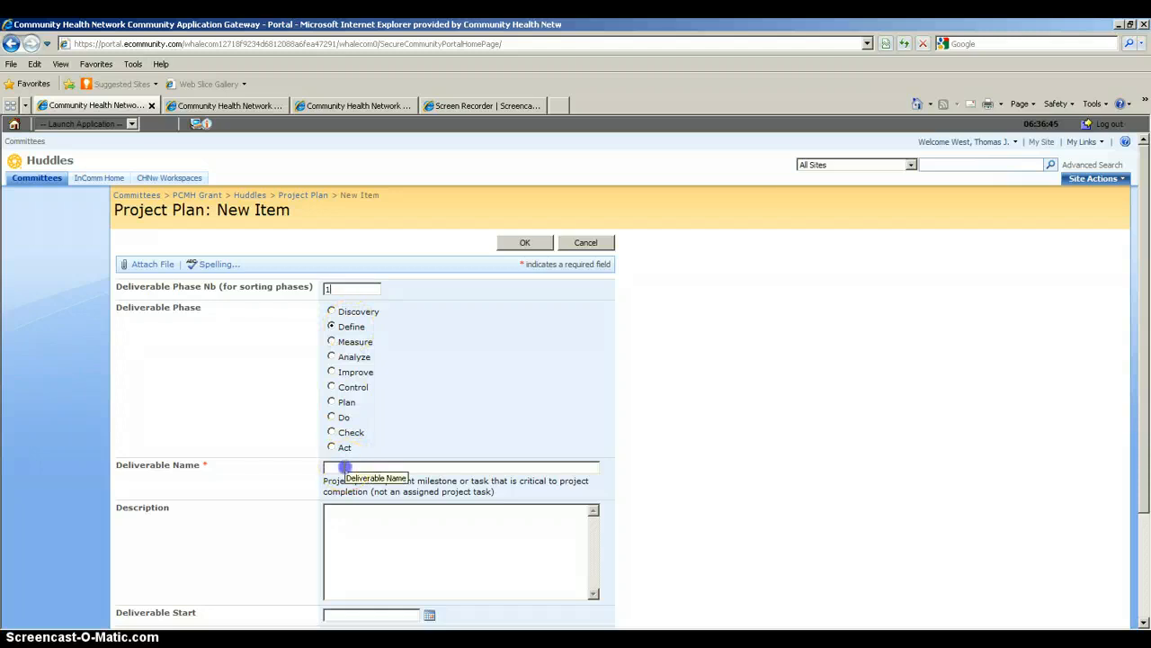
{"action": "type", "text": "Kaizen"}
{"action": "left_click", "coordinate": [343, 517]}
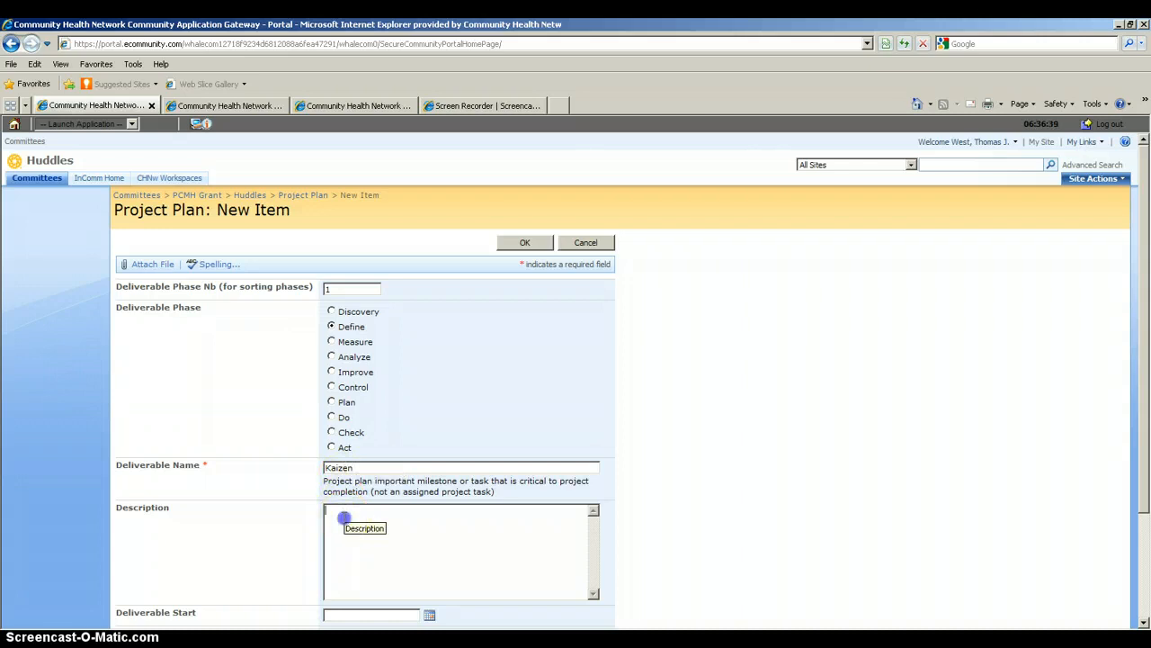
{"action": "type", "text": "Team"}
{"action": "key", "text": "BackSpace"}
{"action": "key", "text": "BackSpace"}
{"action": "type", "text": "am "}
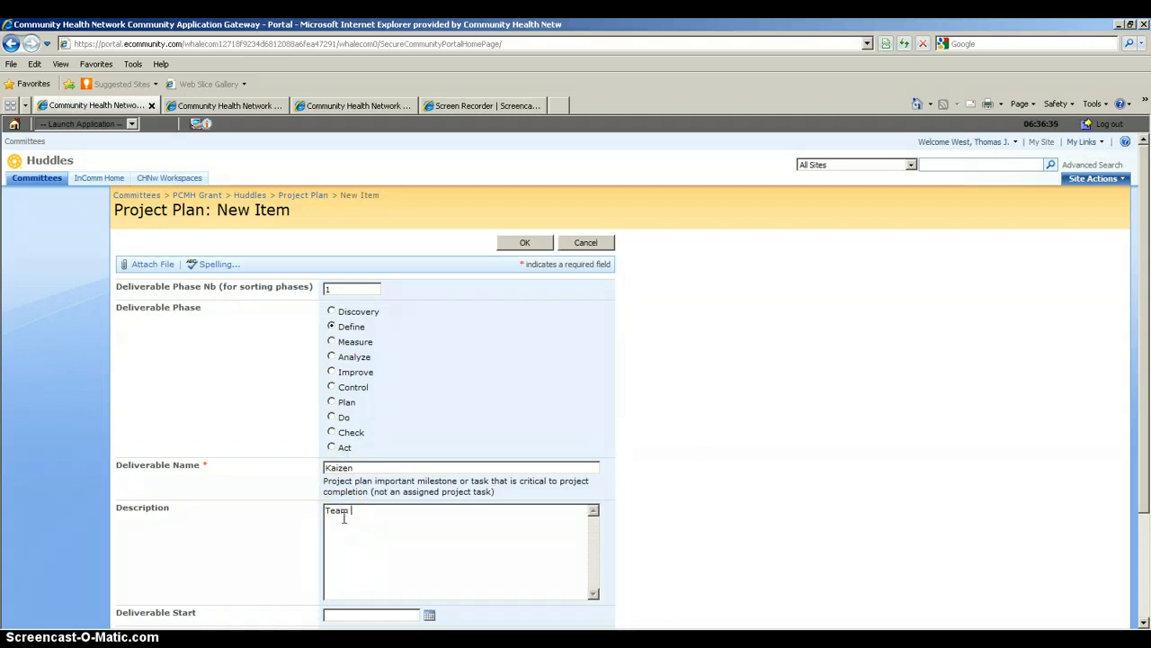
{"action": "type", "text": "hosted Kaizen event for proje"}
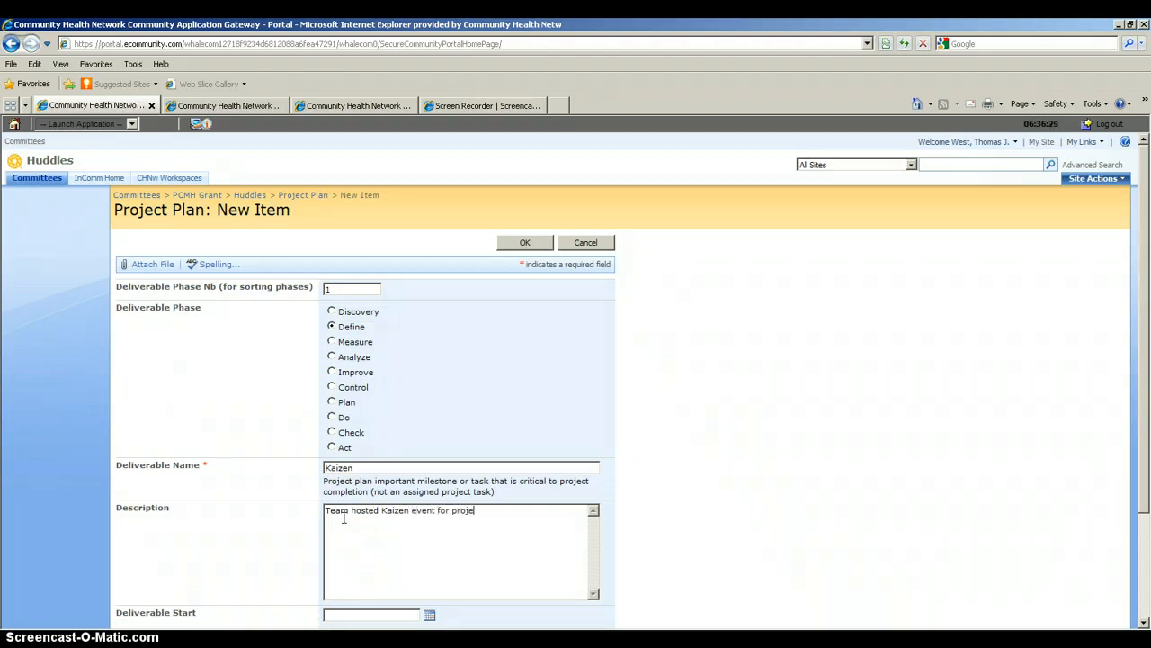
{"action": "type", "text": "ct kickoff"}
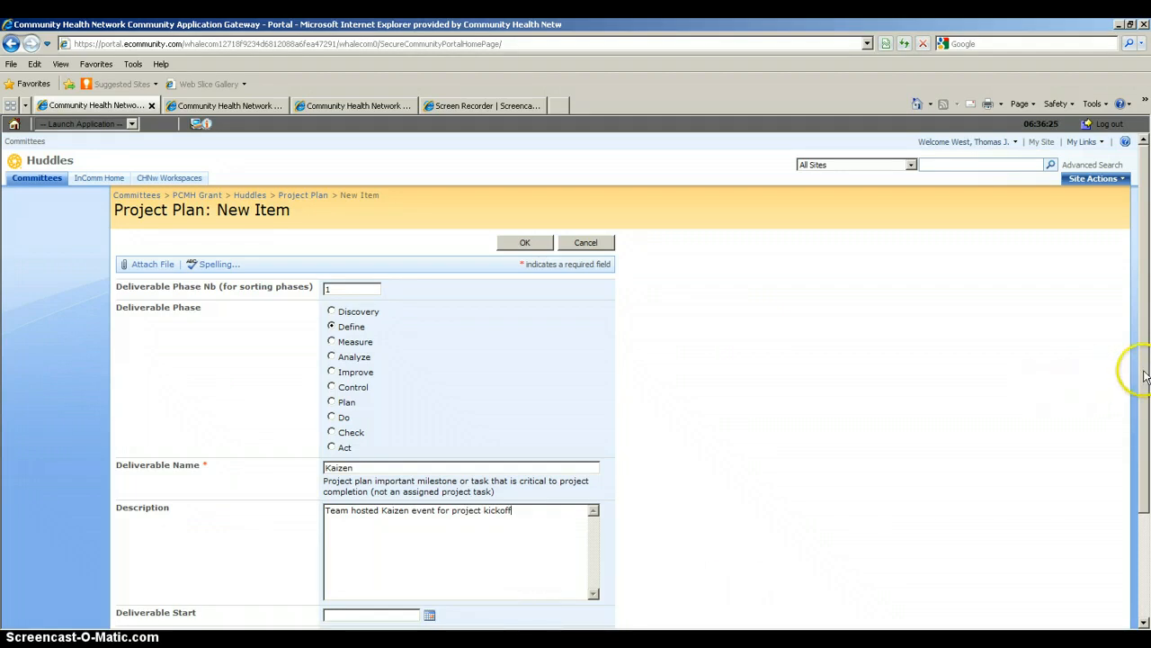
Date Kaizen 3/5/2012 for start and finish, mark it Completed, and save.
{"action": "scroll", "coordinate": [1145, 396], "scroll_direction": "down", "scroll_amount": 1}
{"action": "scroll", "coordinate": [1144, 432], "scroll_direction": "down", "scroll_amount": 3}
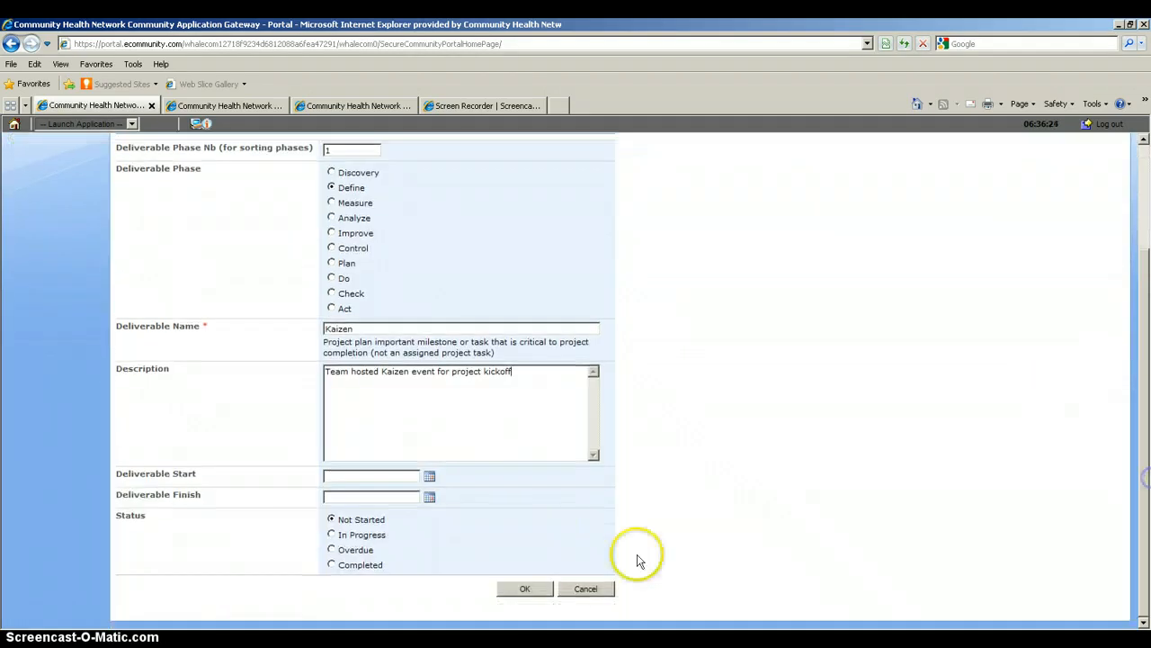
{"action": "left_click", "coordinate": [430, 474]}
{"action": "left_click", "coordinate": [362, 535]}
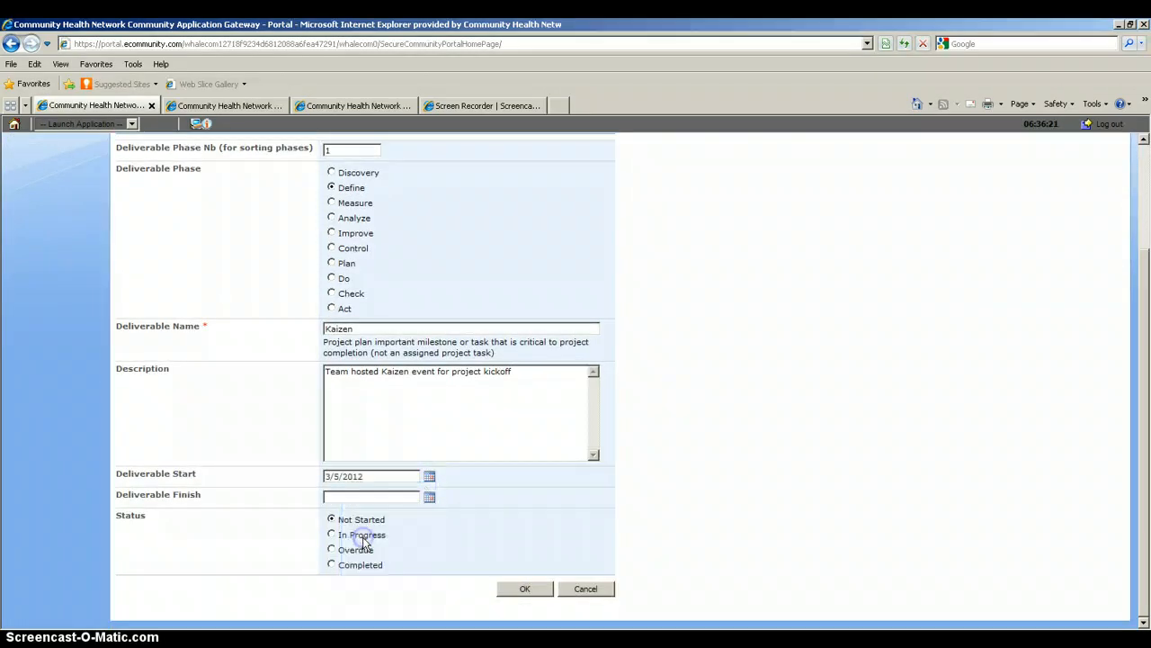
{"action": "left_click", "coordinate": [429, 500]}
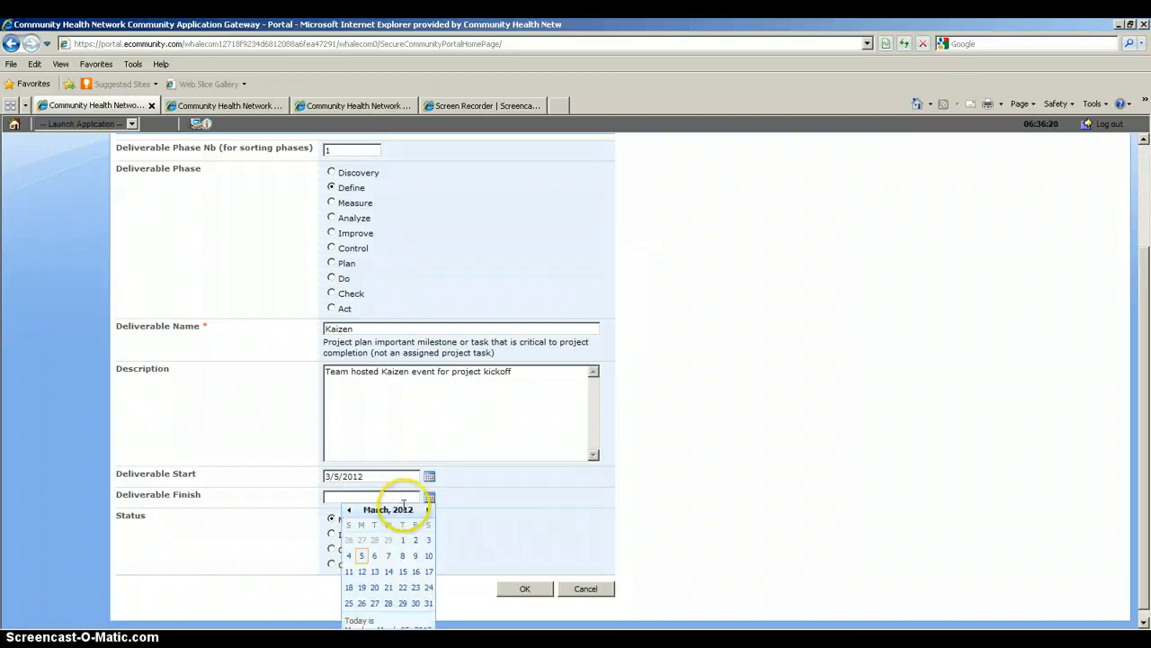
{"action": "left_click", "coordinate": [361, 561]}
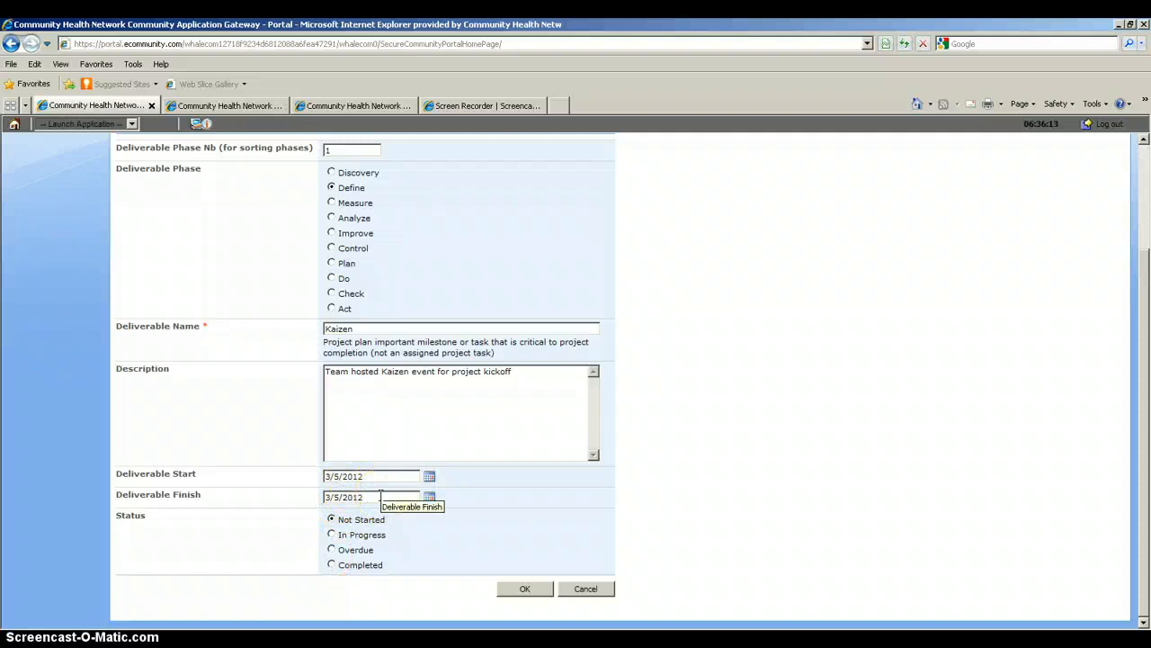
{"action": "left_click", "coordinate": [340, 567]}
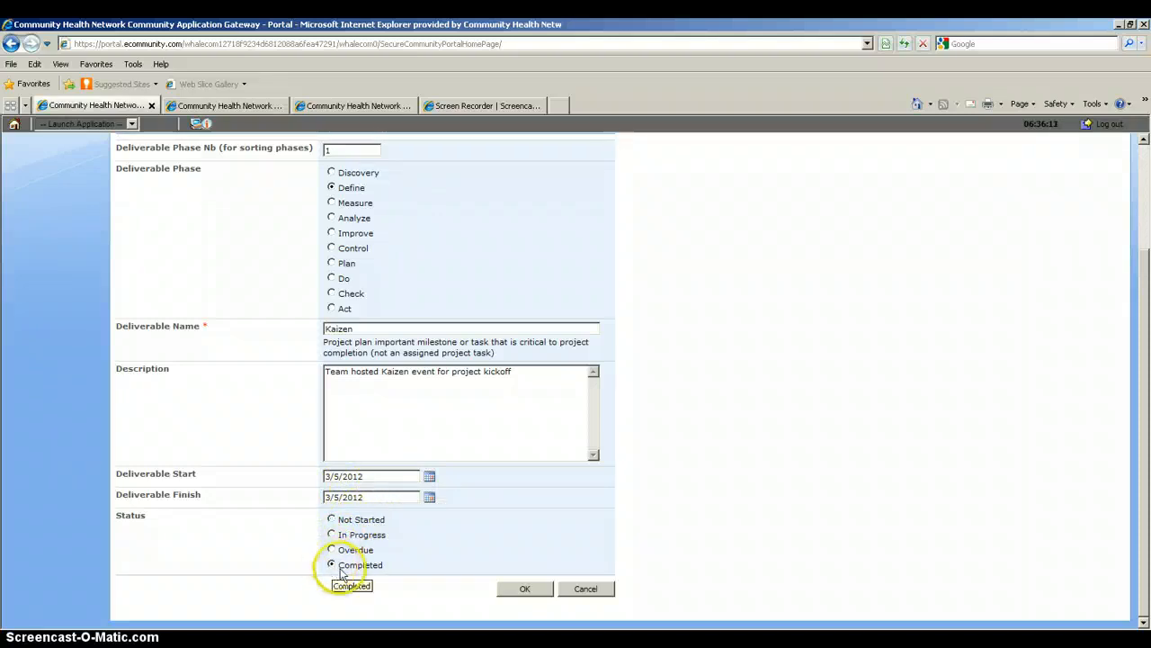
{"action": "left_click", "coordinate": [519, 590]}
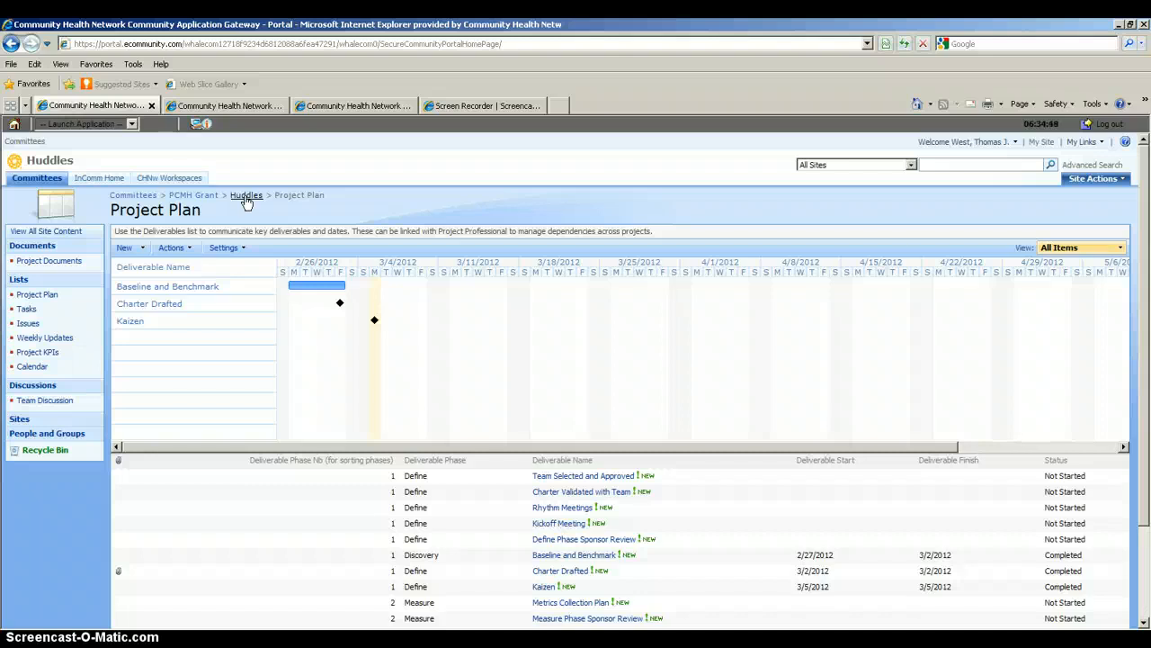
Return to the Huddles site home via the breadcrumb trail.
{"action": "left_click", "coordinate": [246, 196]}
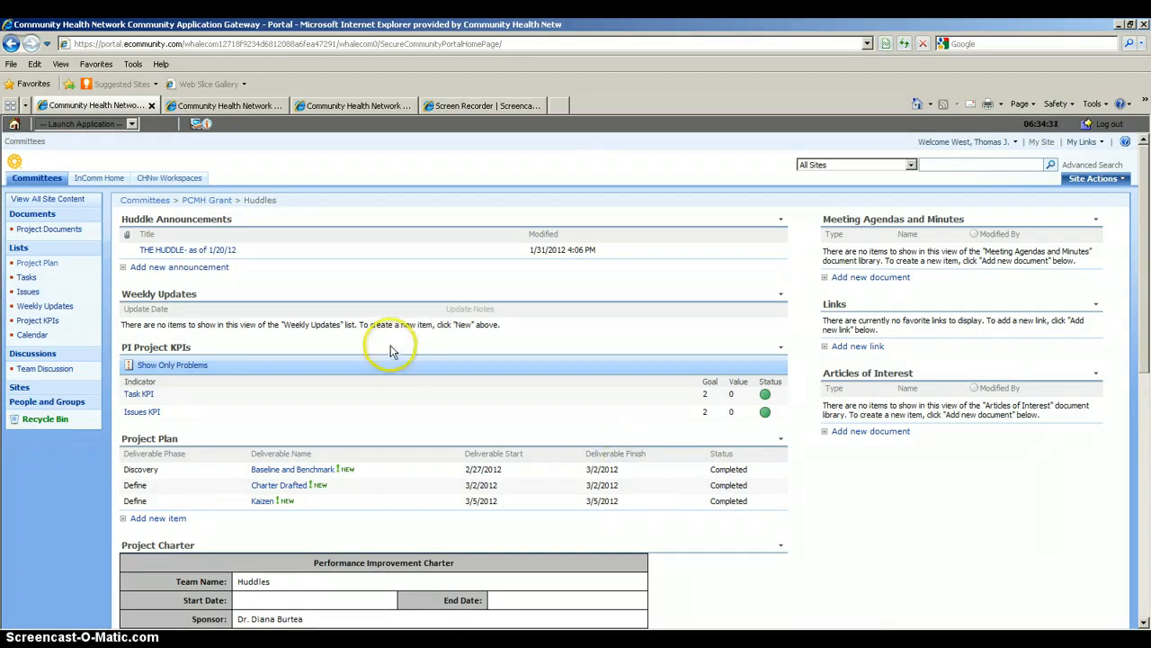
Switch to the MedRefill committee page in the third browser tab.
{"action": "left_click", "coordinate": [343, 104]}
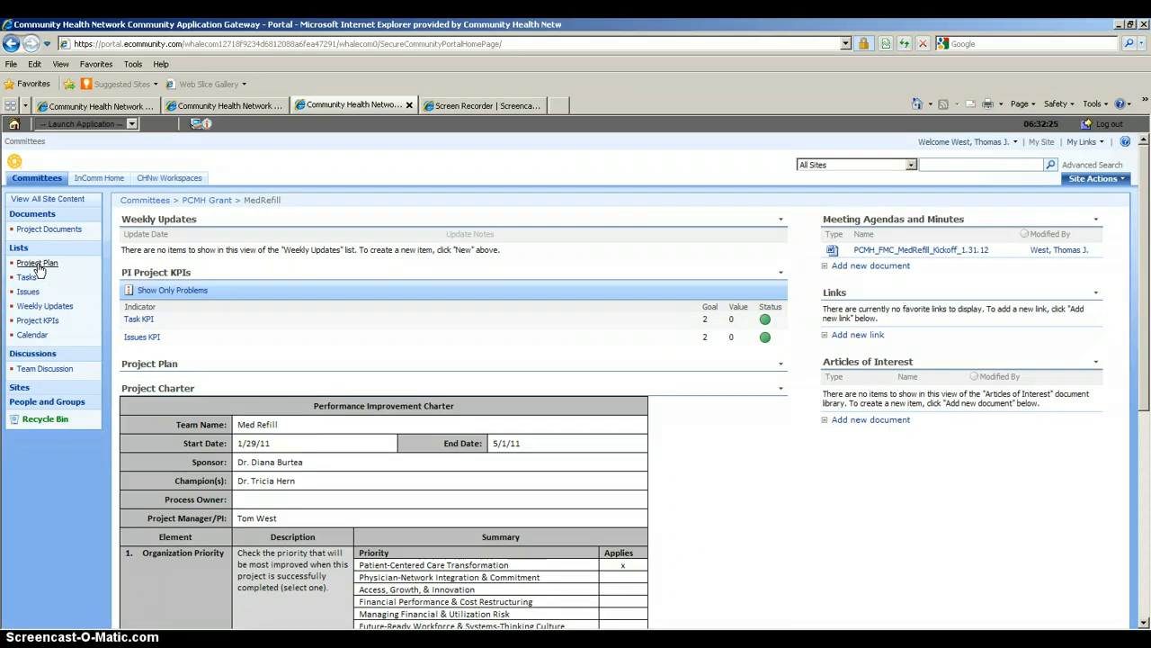
Open MedRefill's Project Plan and scroll through its Gantt chart and deliverable statuses.
{"action": "left_click", "coordinate": [151, 364]}
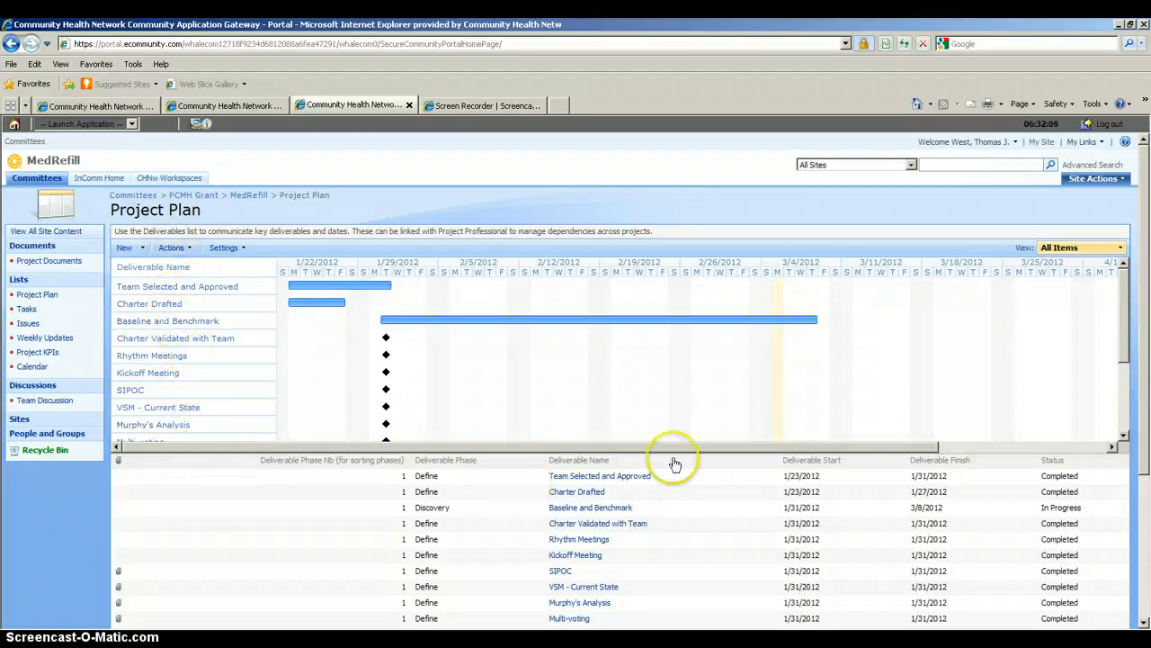
{"action": "left_click_drag", "start_coordinate": [1124, 333], "coordinate": [1145, 483]}
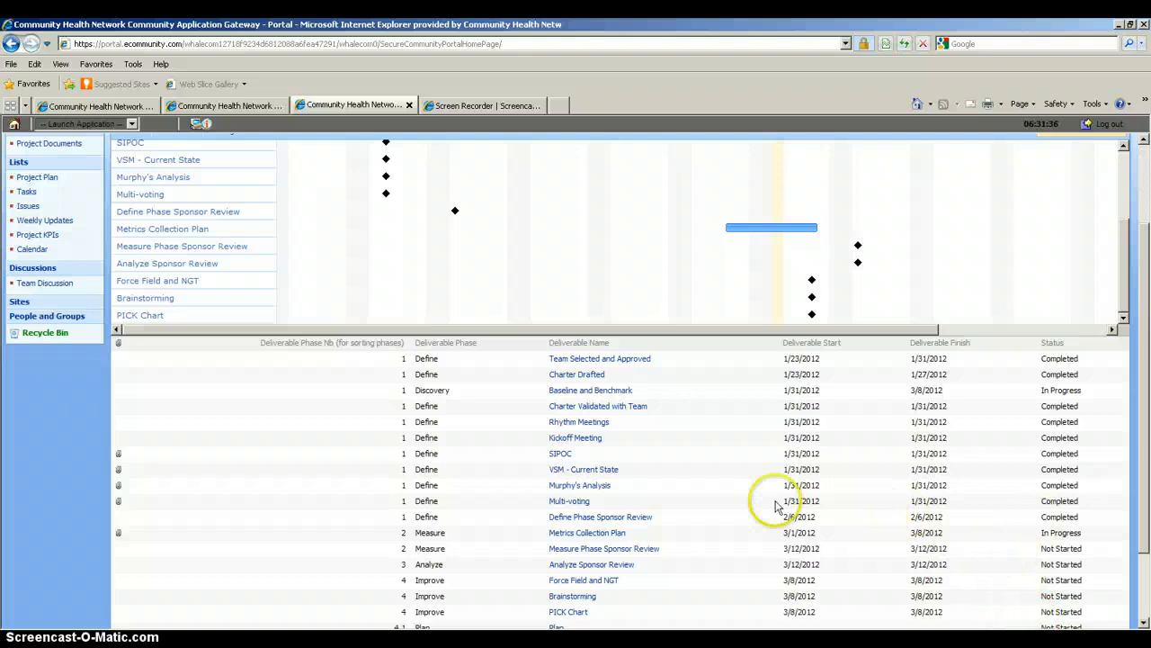
{"action": "mouse_move", "coordinate": [730, 519]}
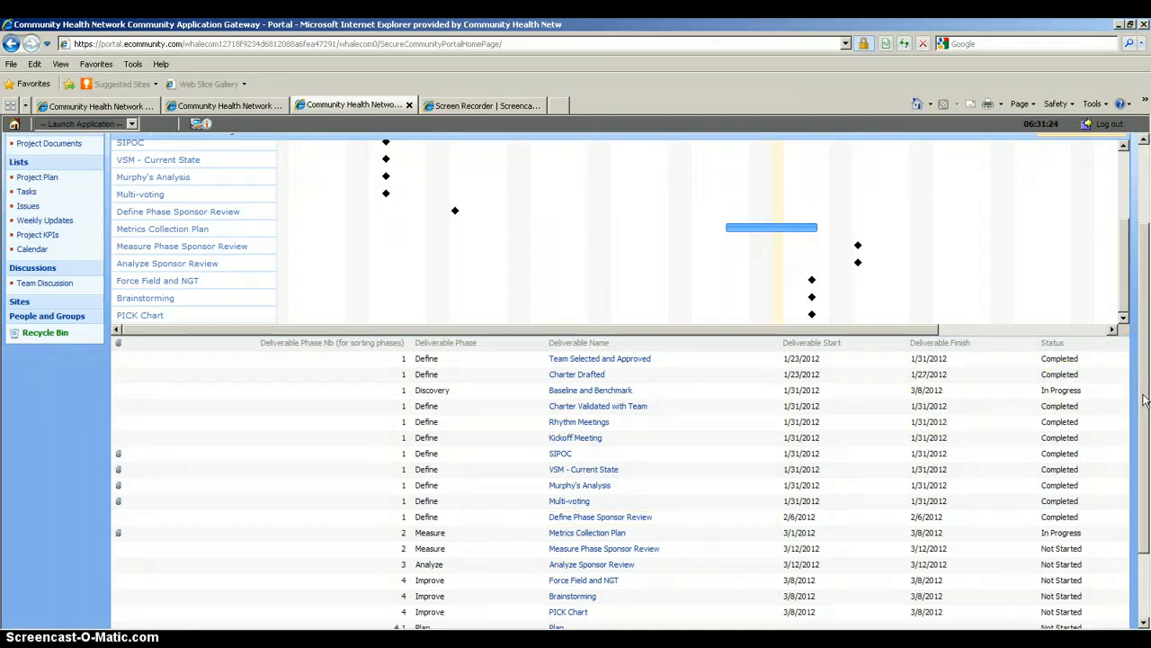
{"action": "left_click", "coordinate": [337, 620]}
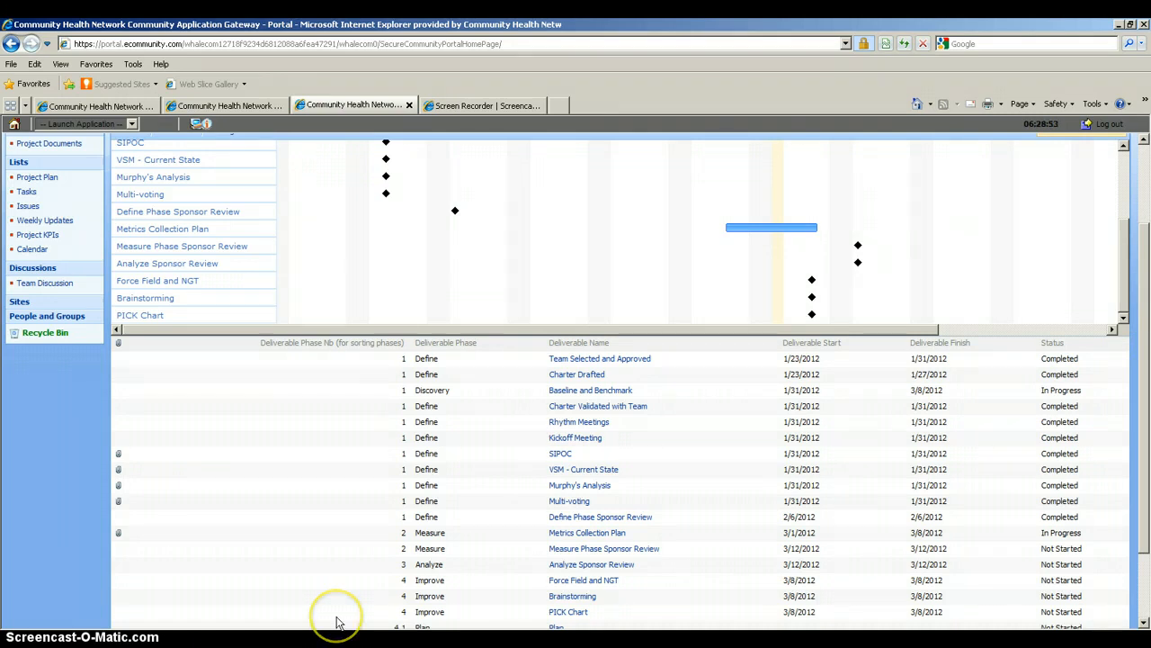